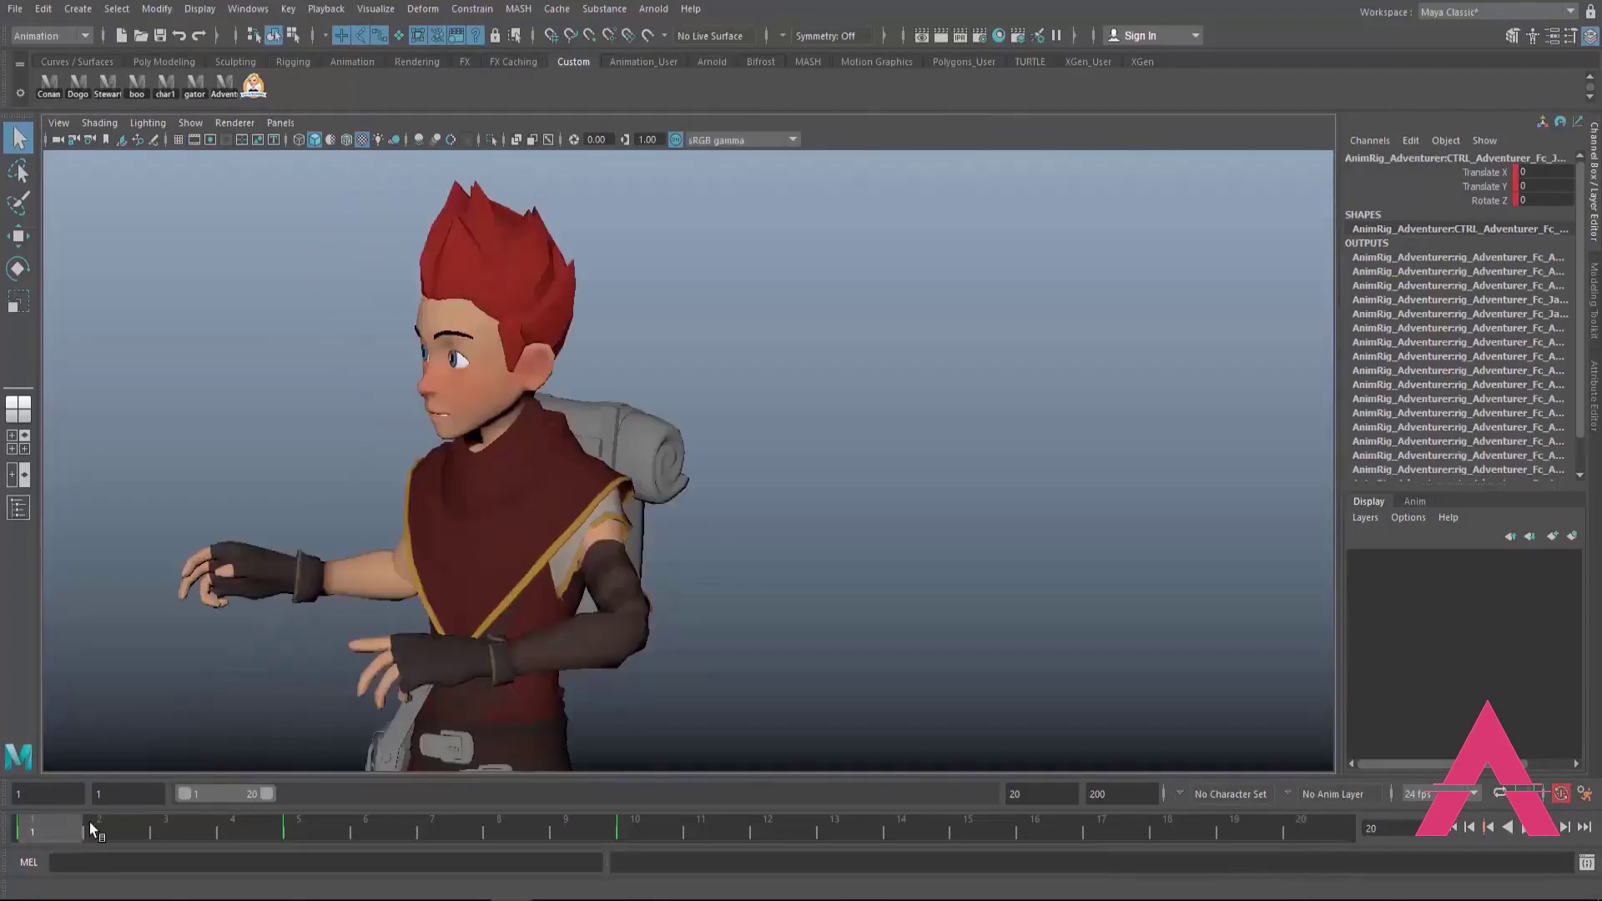
Step: Review the character's poses at frames 1, 5 and 10, including the head control at frame 5, by scrubbing the timeline
{"action": "left_click_drag", "start_coordinate": [88, 822], "coordinate": [2, 831]}
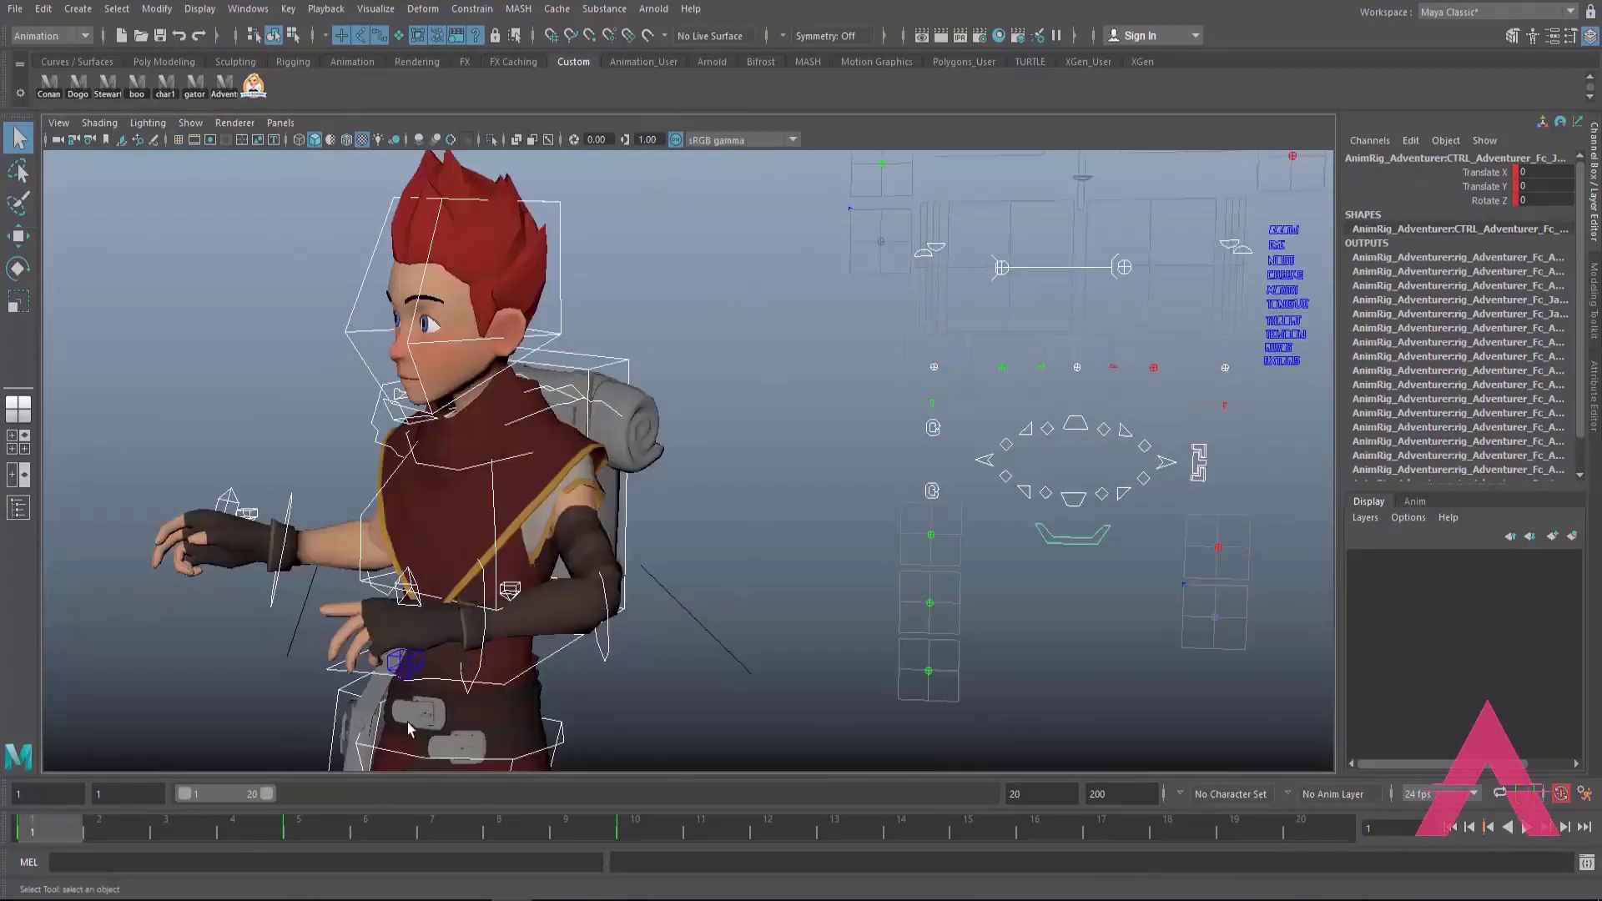
{"action": "left_click_drag", "start_coordinate": [276, 826], "coordinate": [33, 844]}
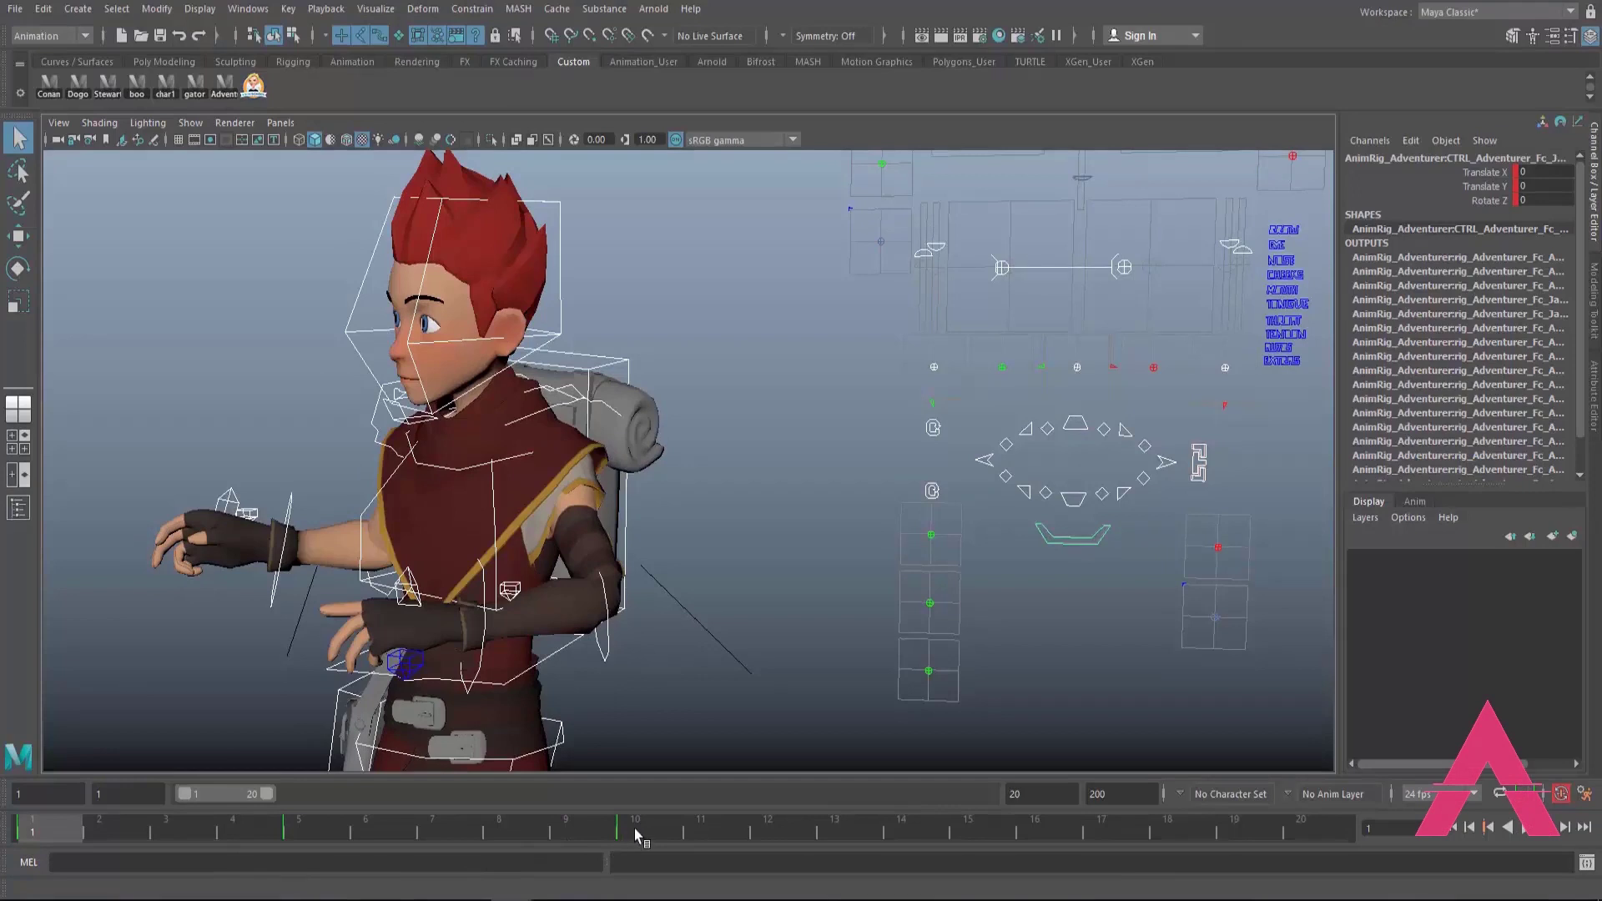
{"action": "left_click", "coordinate": [635, 830]}
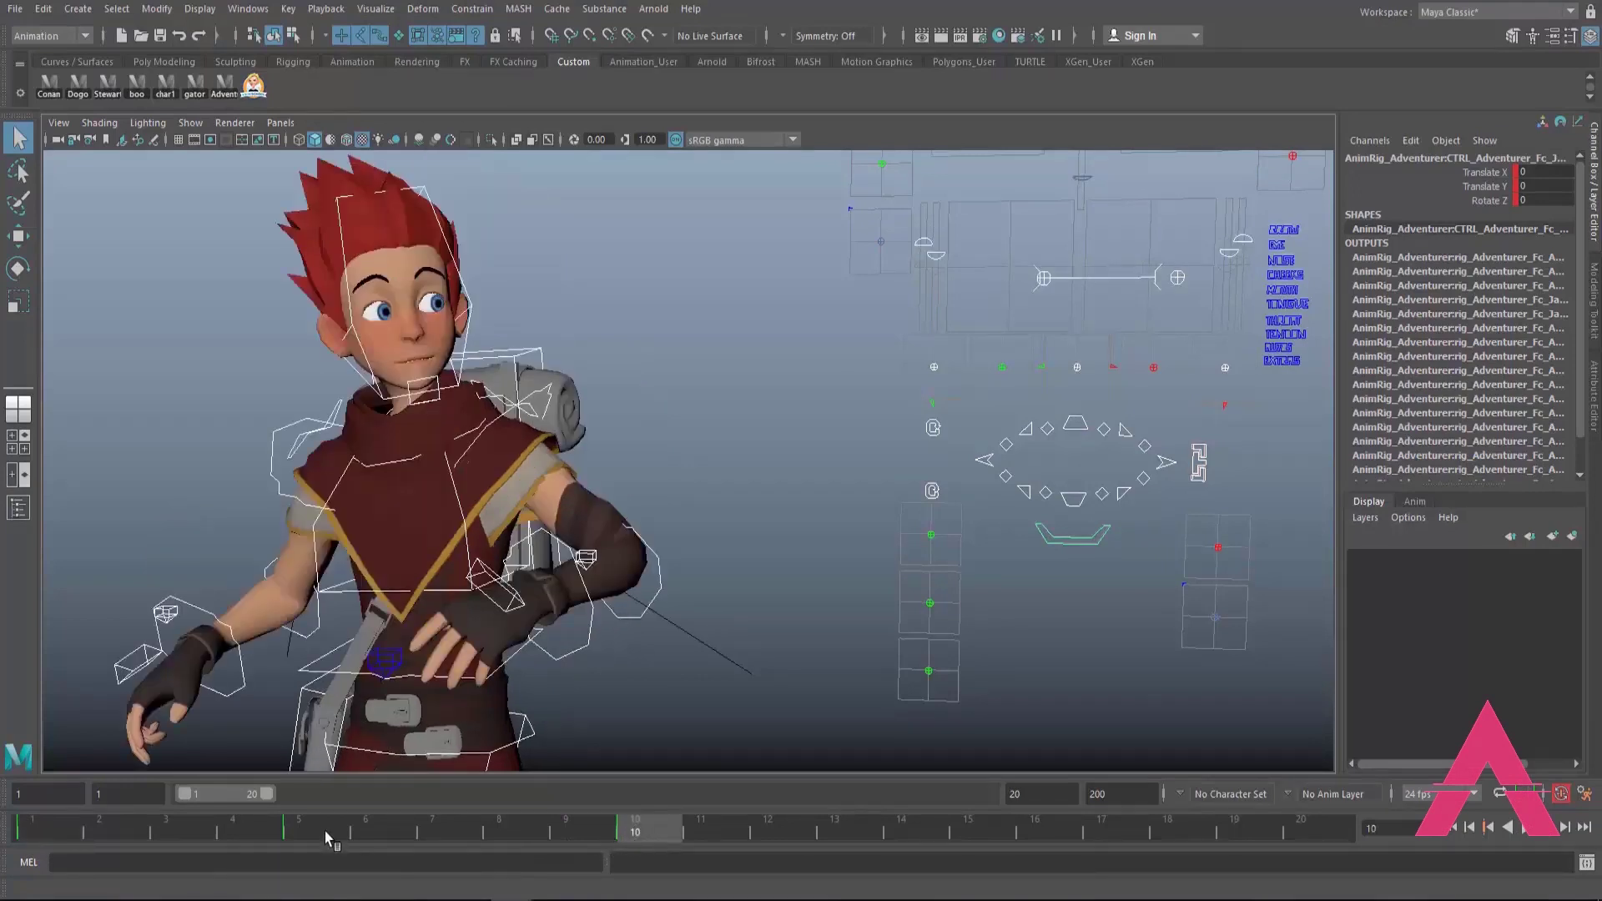
{"action": "left_click", "coordinate": [302, 828]}
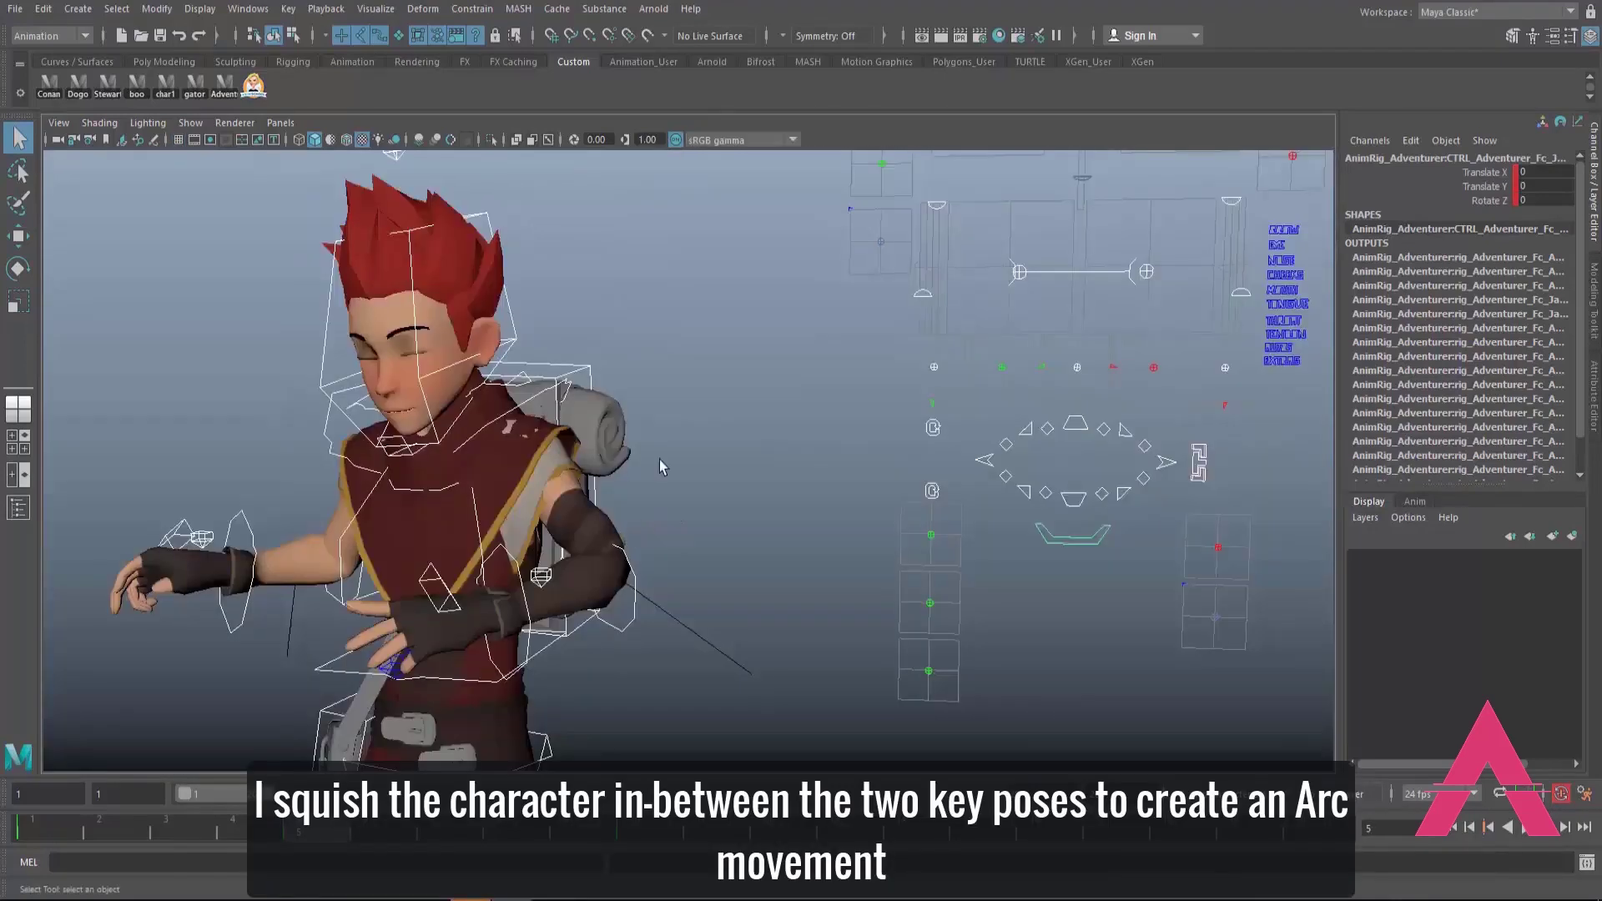
{"action": "left_click", "coordinate": [419, 373]}
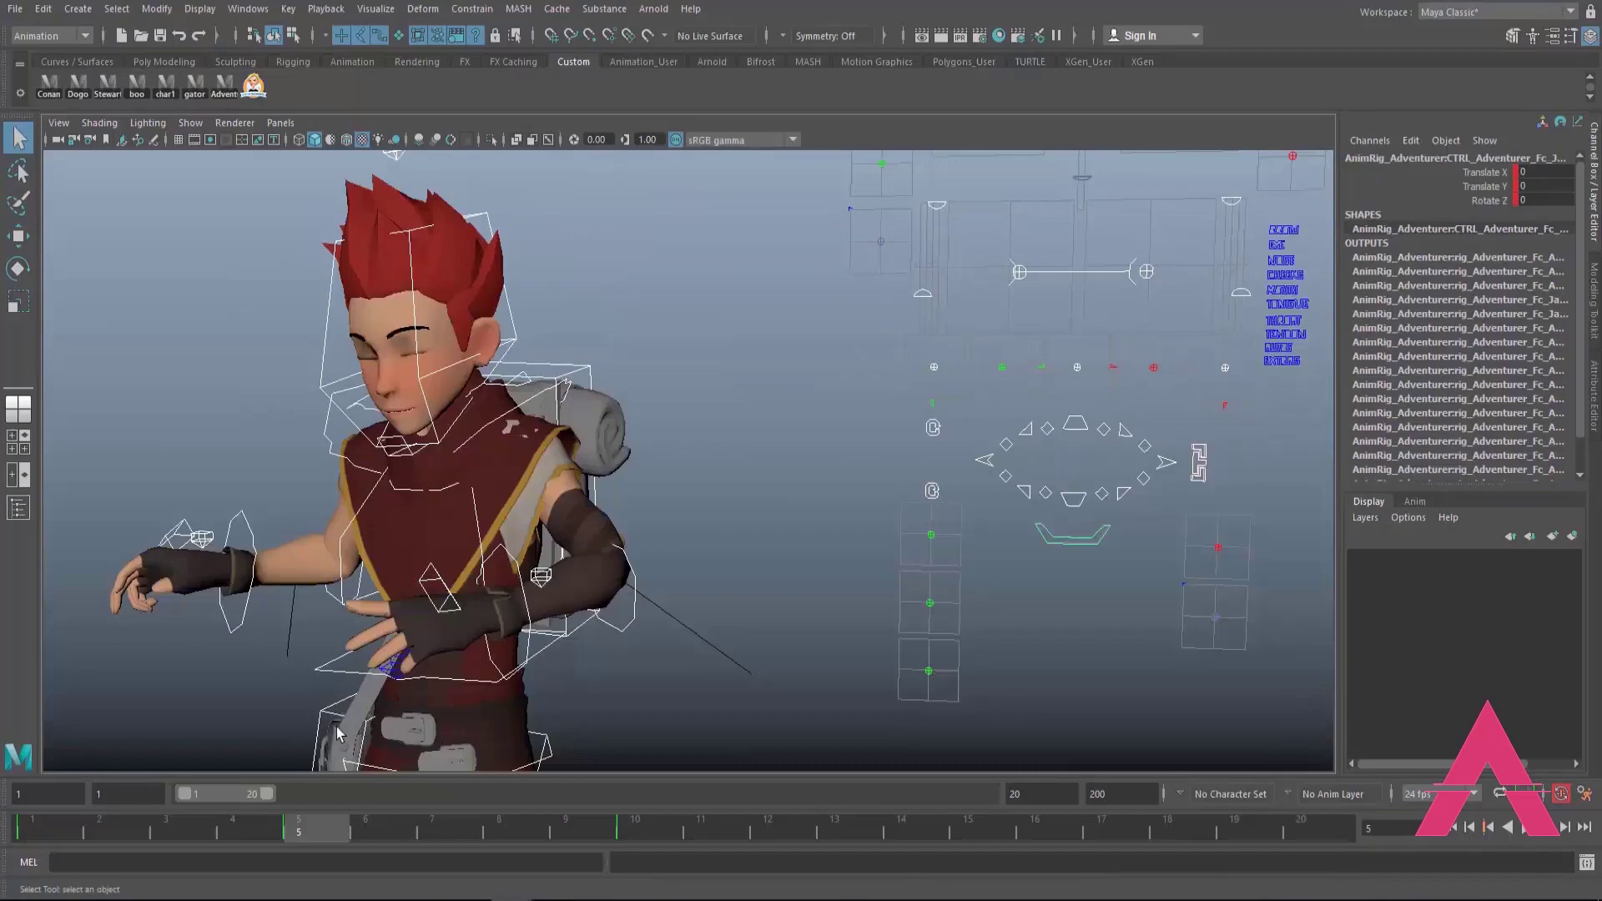
{"action": "left_click_drag", "start_coordinate": [288, 813], "coordinate": [365, 825]}
{"action": "left_click_drag", "start_coordinate": [501, 828], "coordinate": [647, 831]}
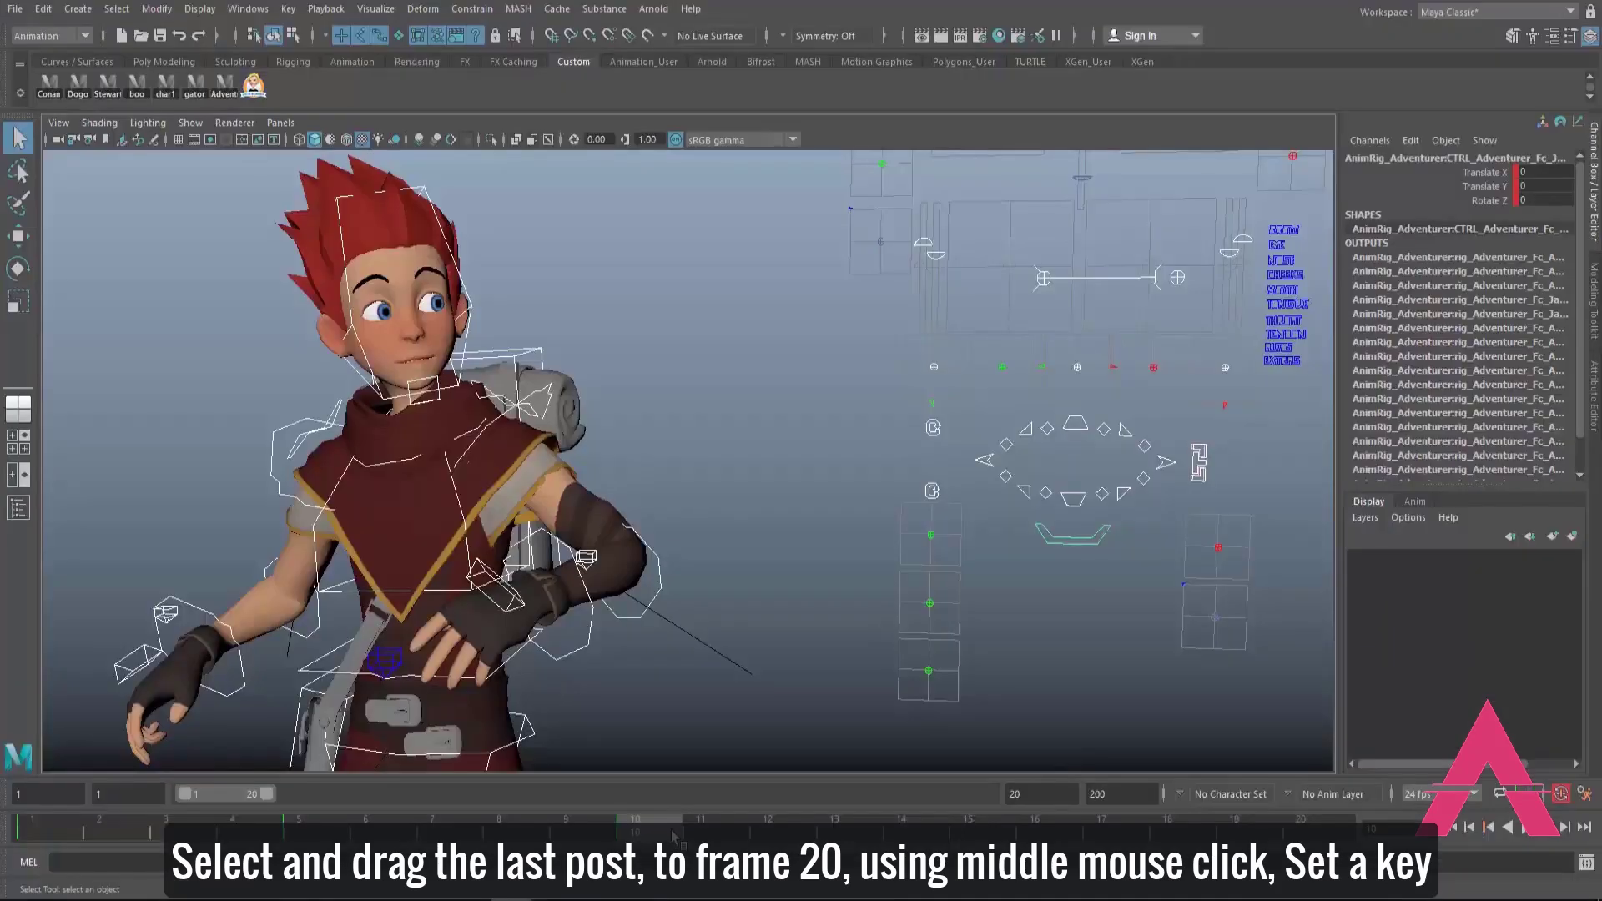
Step: Copy the frame 10 pose to frame 20 and key it, and replace the frame 10 key with the pose from frame 9
{"action": "middle_click_drag", "start_coordinate": [638, 829], "coordinate": [1303, 830]}
{"action": "key", "text": "s"}
{"action": "left_click", "coordinate": [589, 828]}
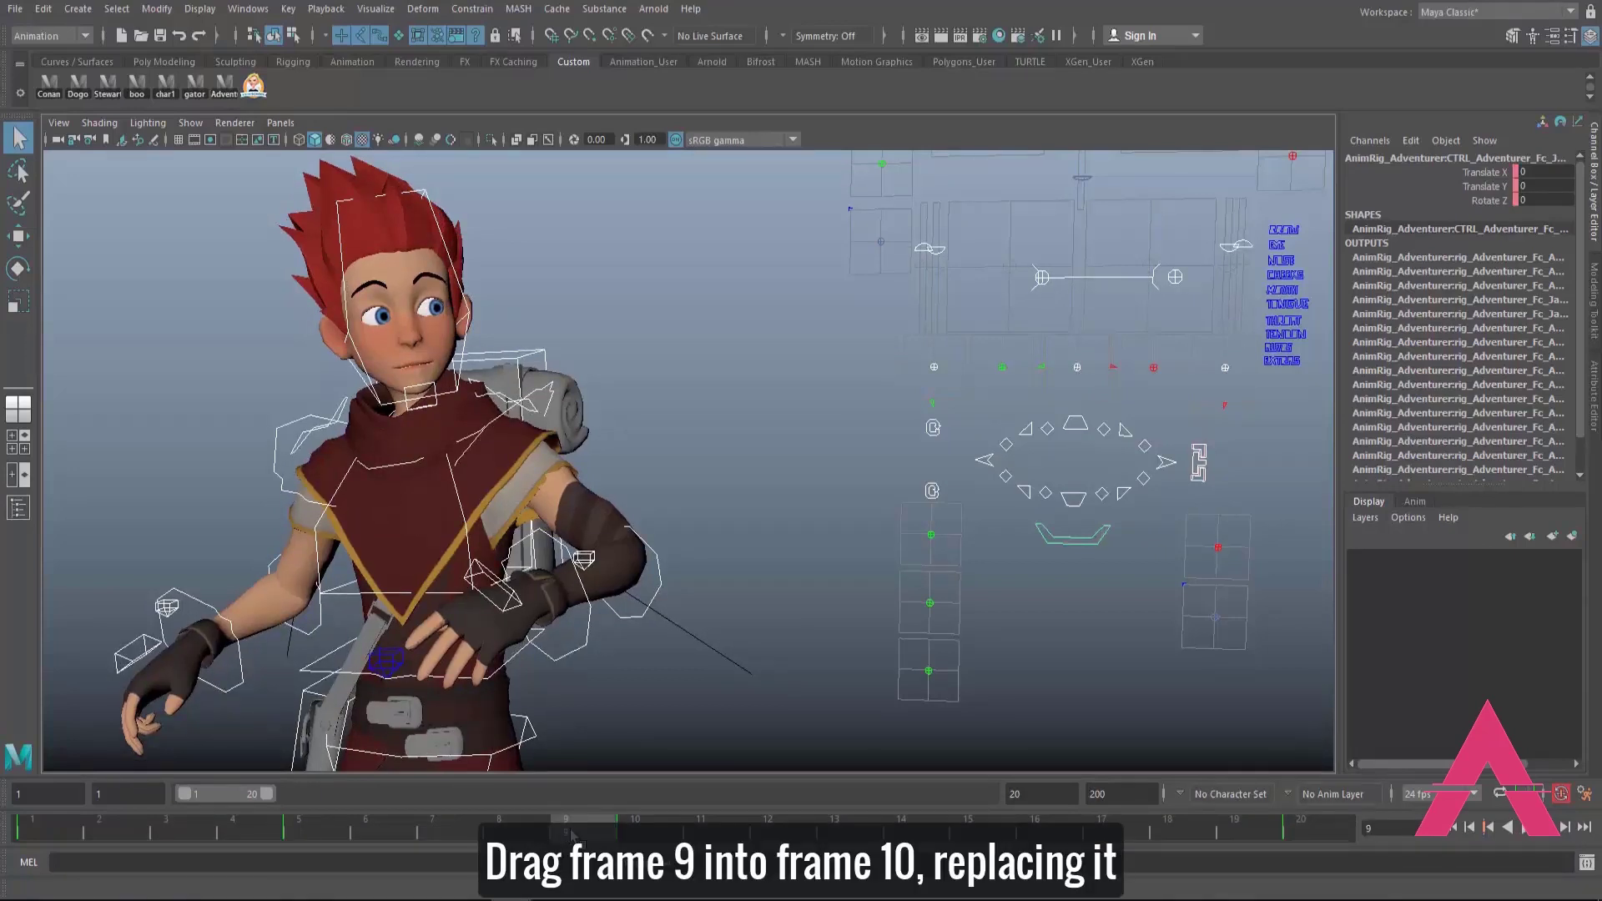
{"action": "middle_click_drag", "start_coordinate": [597, 835], "coordinate": [644, 833]}
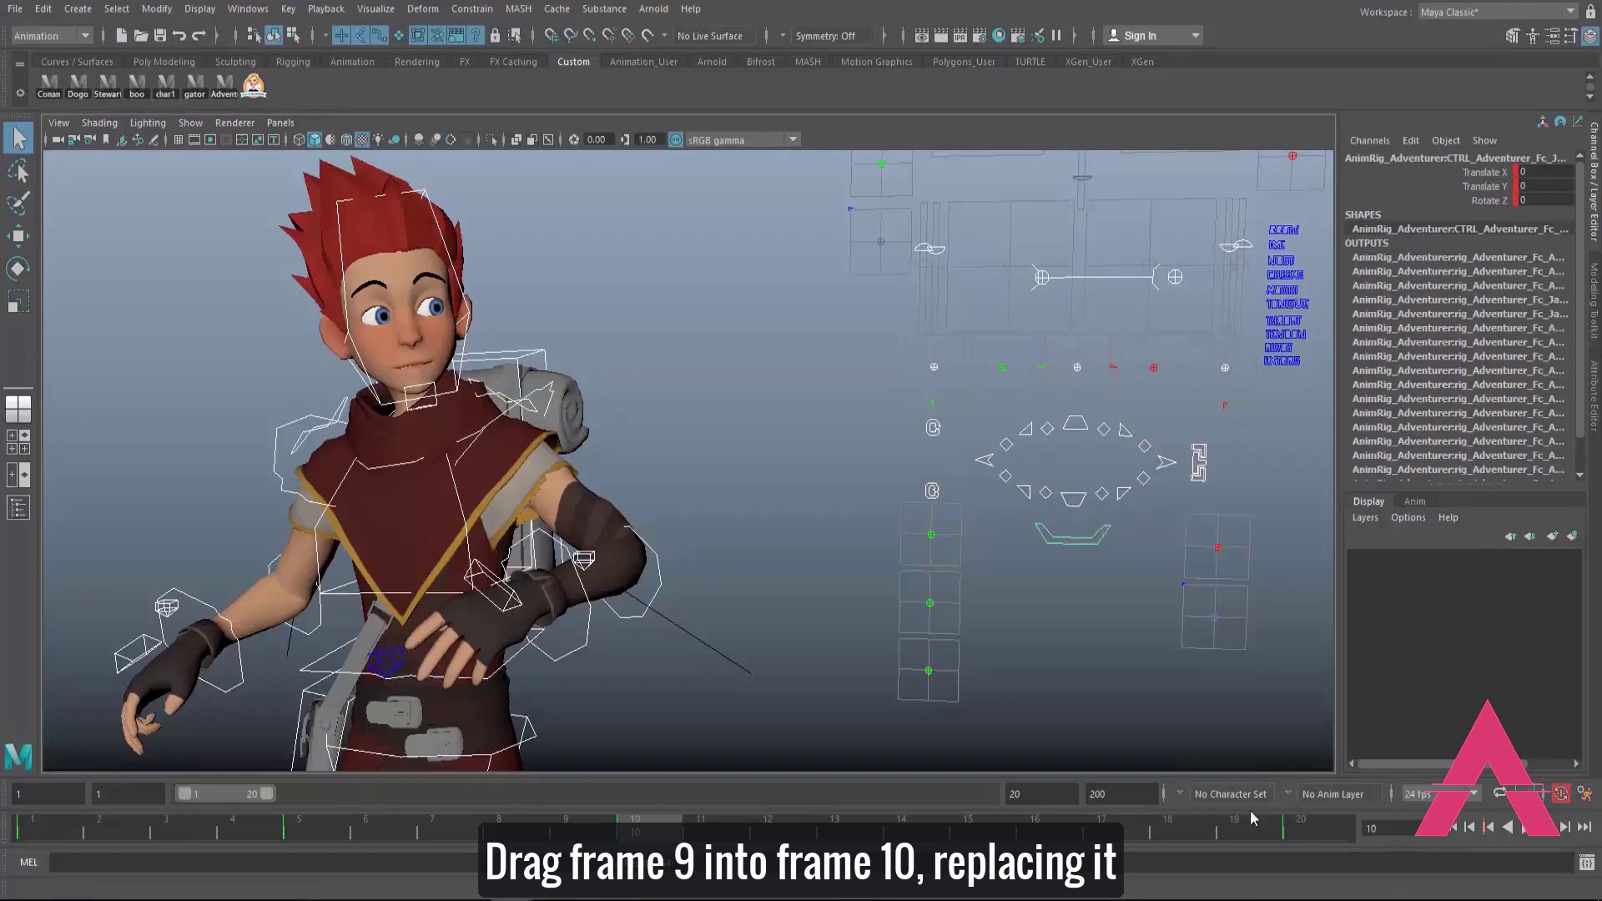
{"action": "left_click", "coordinate": [588, 830]}
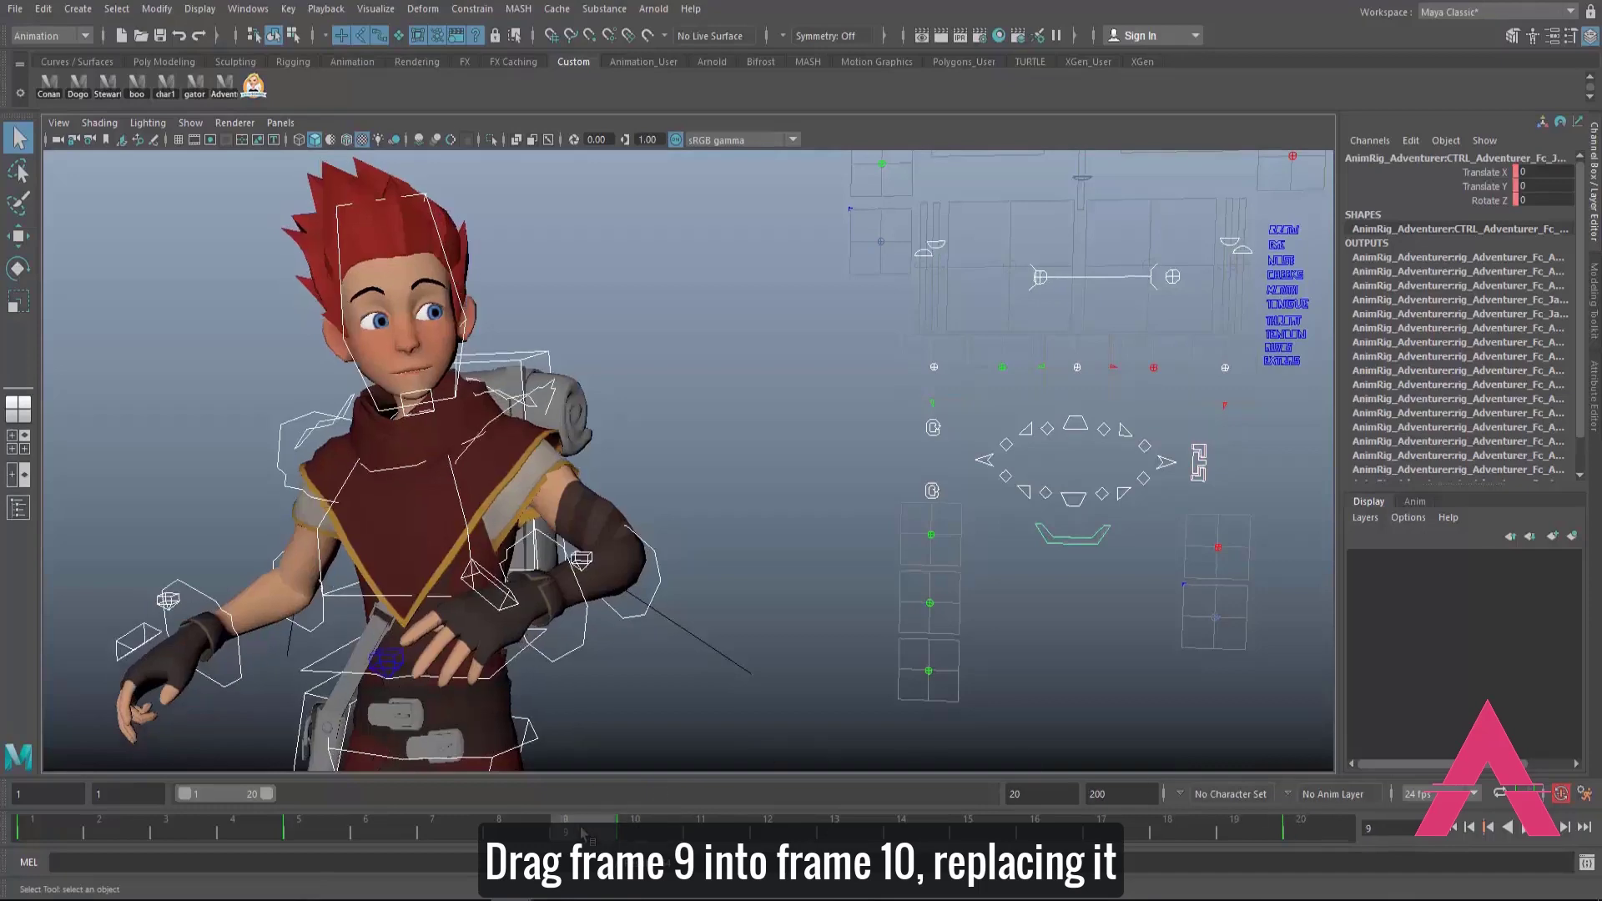
{"action": "left_click", "coordinate": [655, 826]}
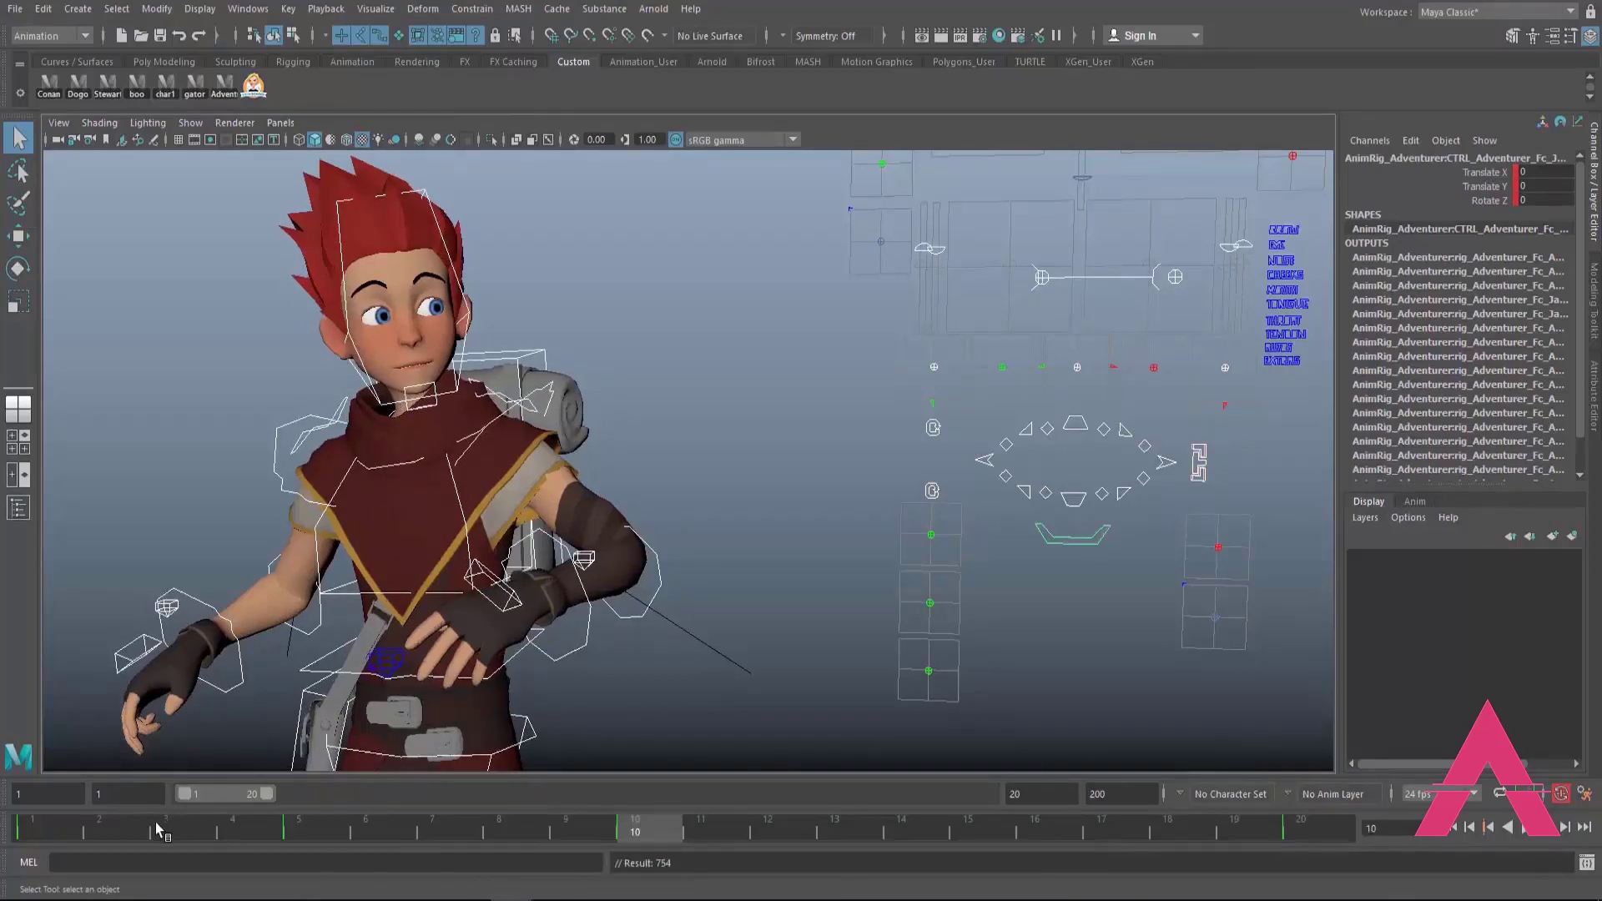
Step: Hide the rig controls and review the head-turn animation from frame 1 through frame 10
{"action": "left_click_drag", "start_coordinate": [150, 824], "coordinate": [3, 805]}
{"action": "key", "text": "alt+1"}
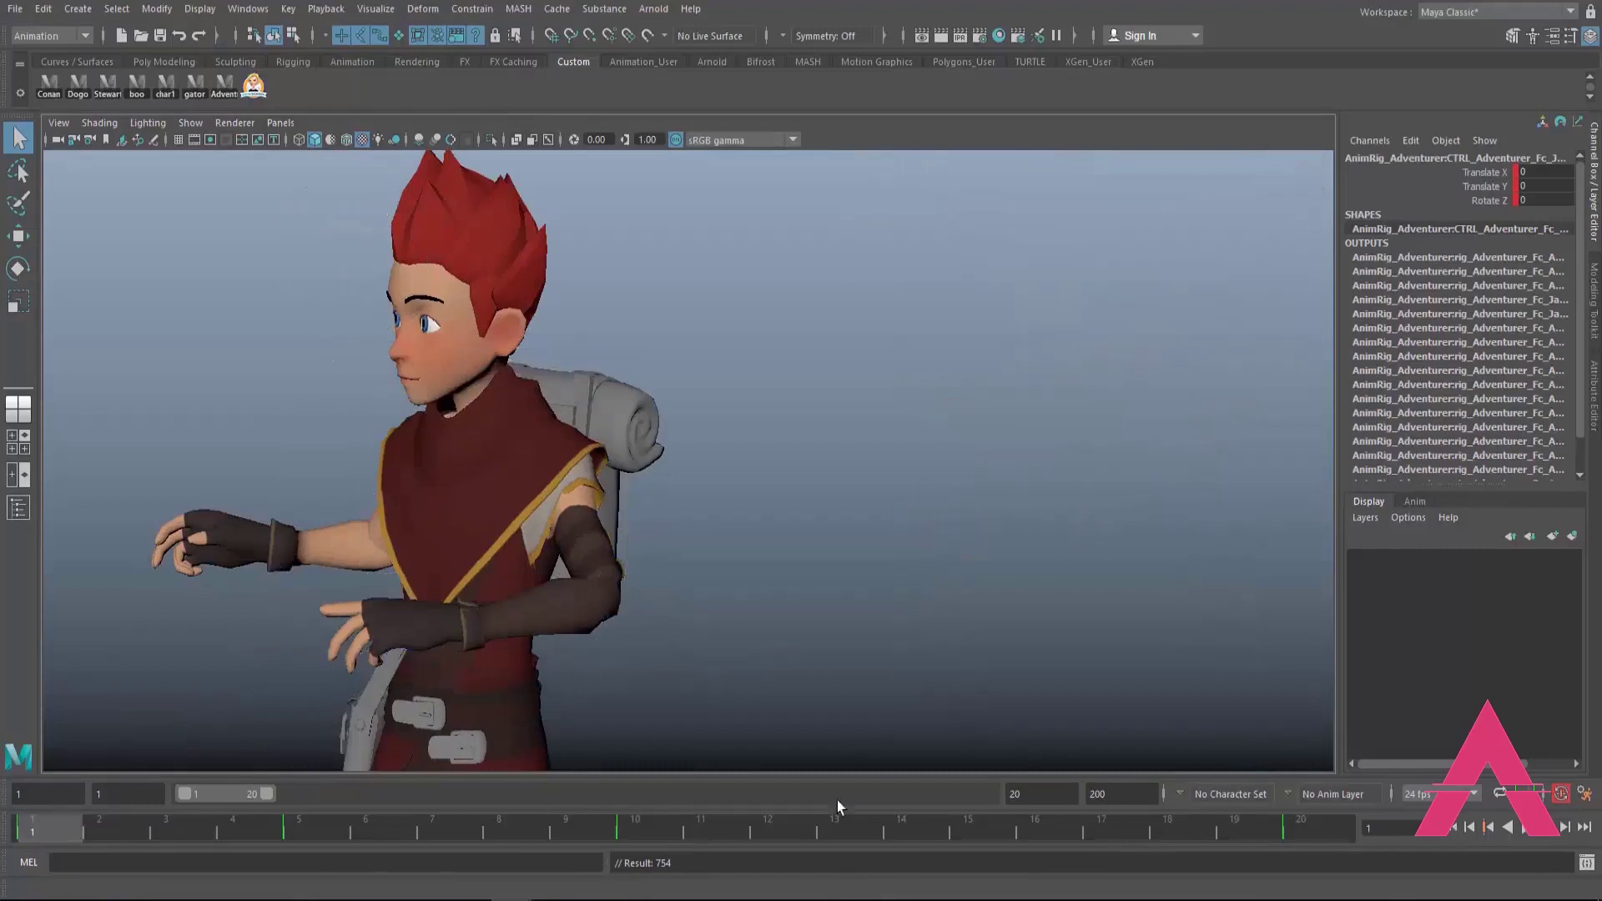
{"action": "left_click", "coordinate": [283, 830]}
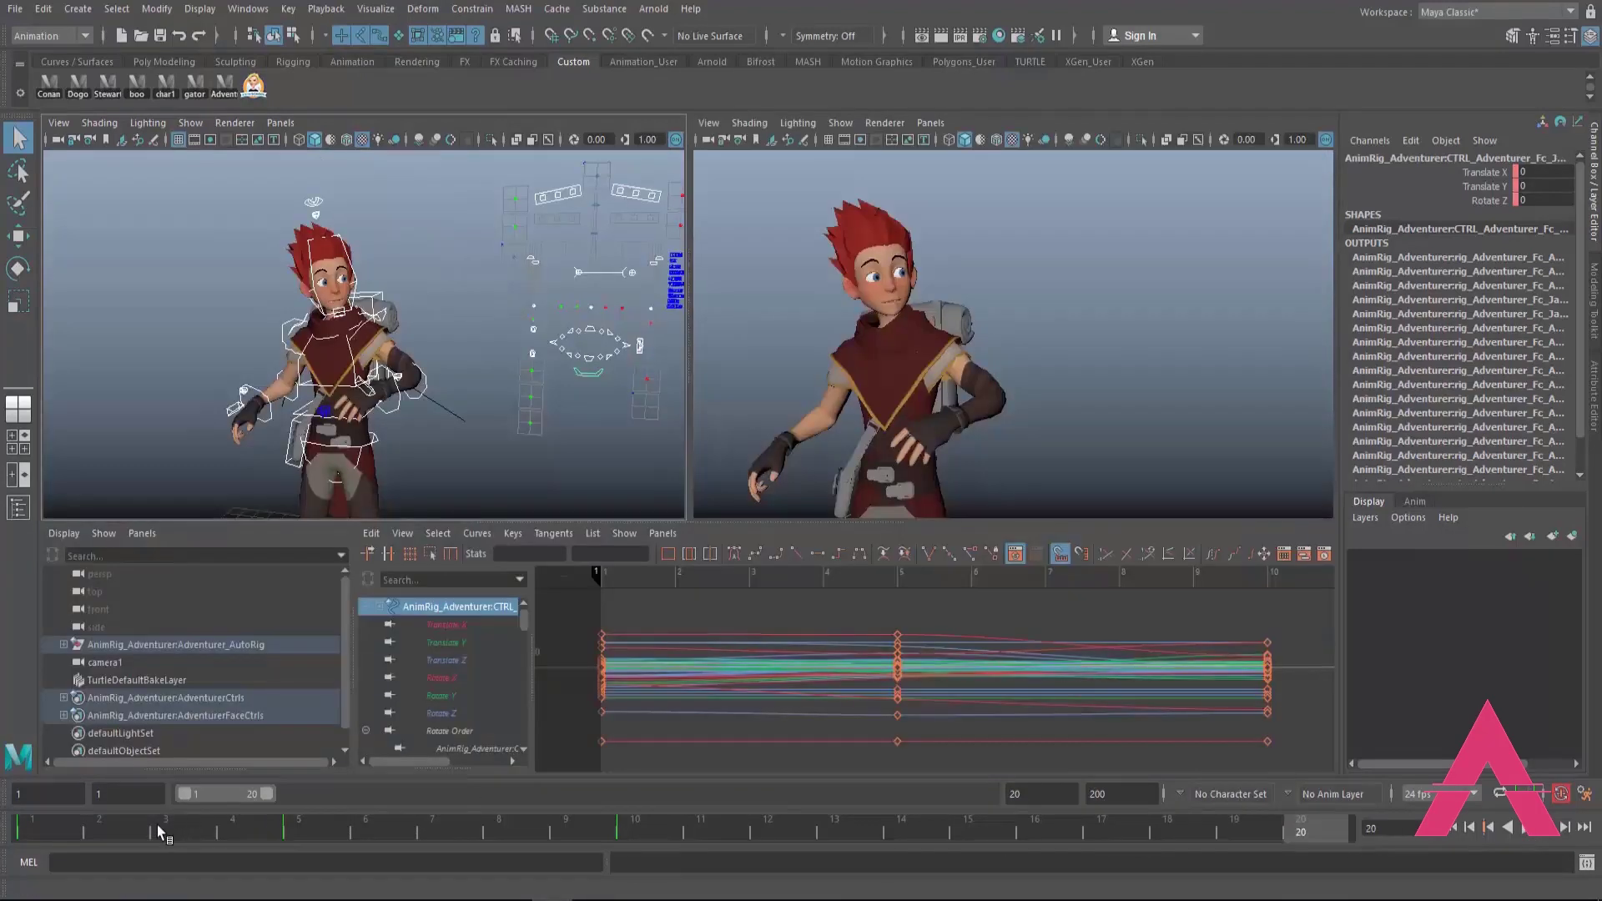
{"action": "left_click_drag", "start_coordinate": [150, 831], "coordinate": [676, 806]}
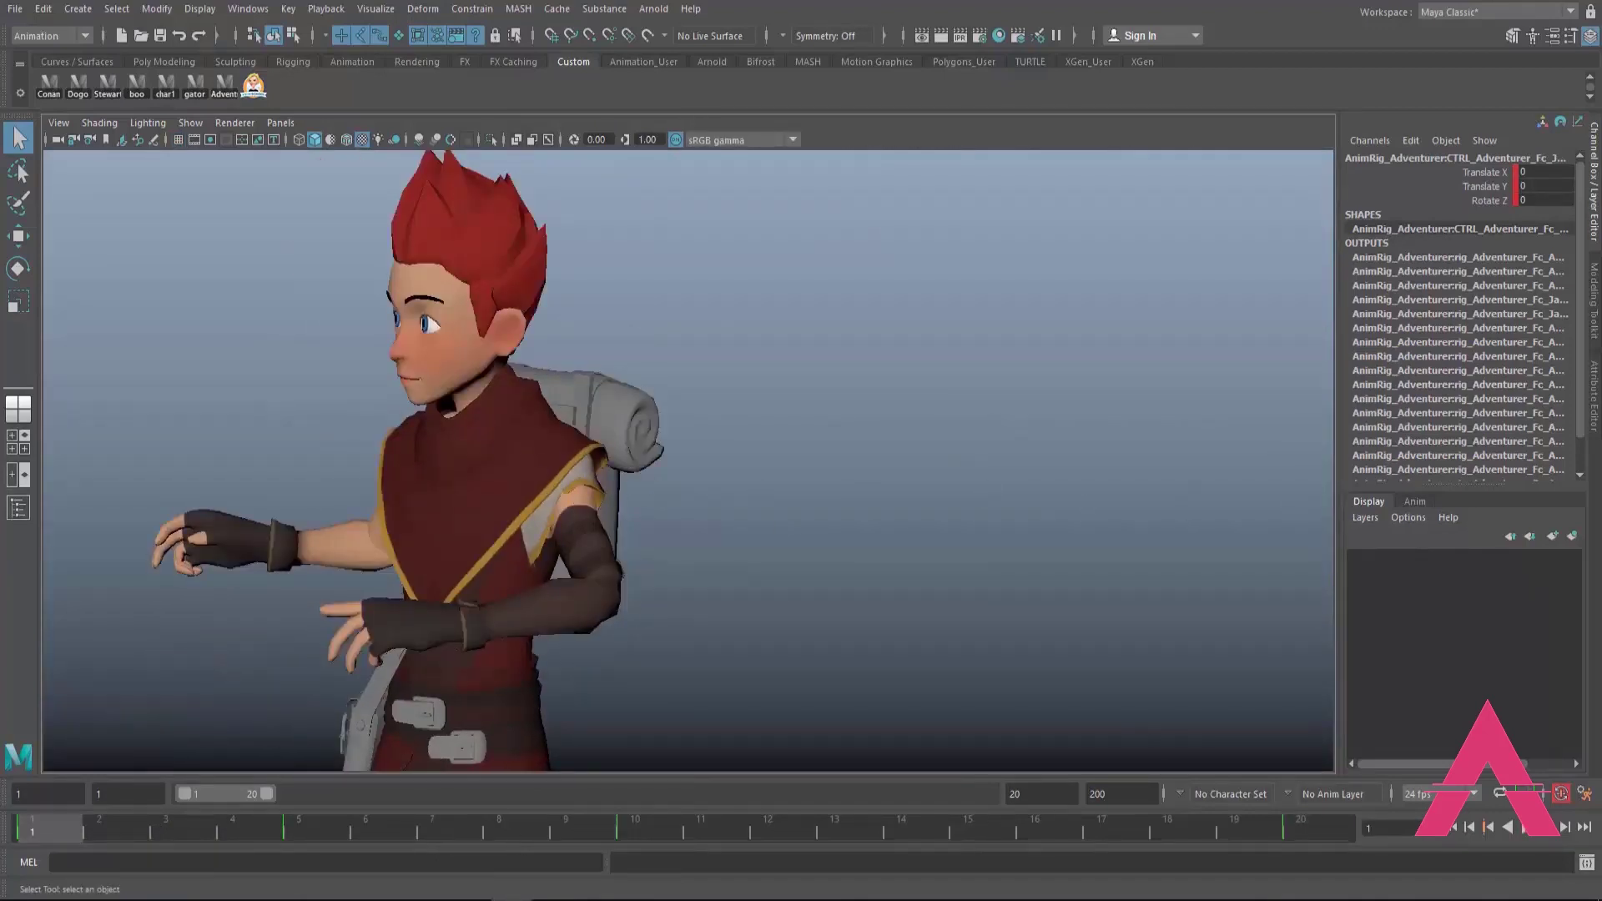
Step: Delay all of the head control's keys by one frame by applying +=1 to their time in the Graph Editor stats
{"action": "key", "text": "Up"}
{"action": "left_click", "coordinate": [558, 296]}
{"action": "left_click", "coordinate": [566, 299]}
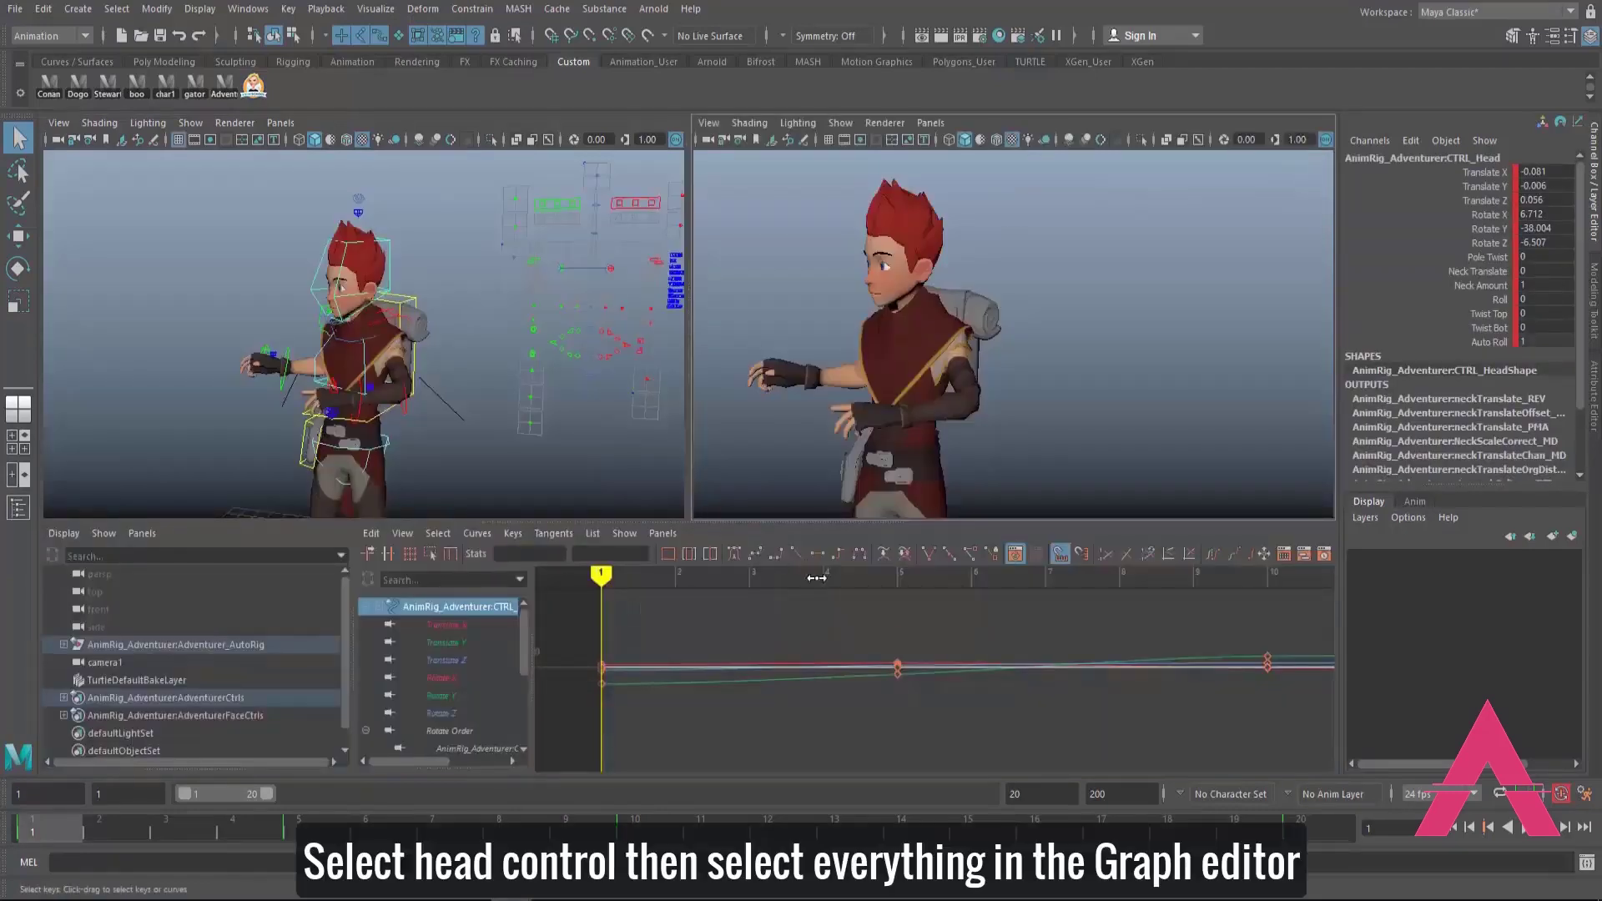
{"action": "key", "text": "a"}
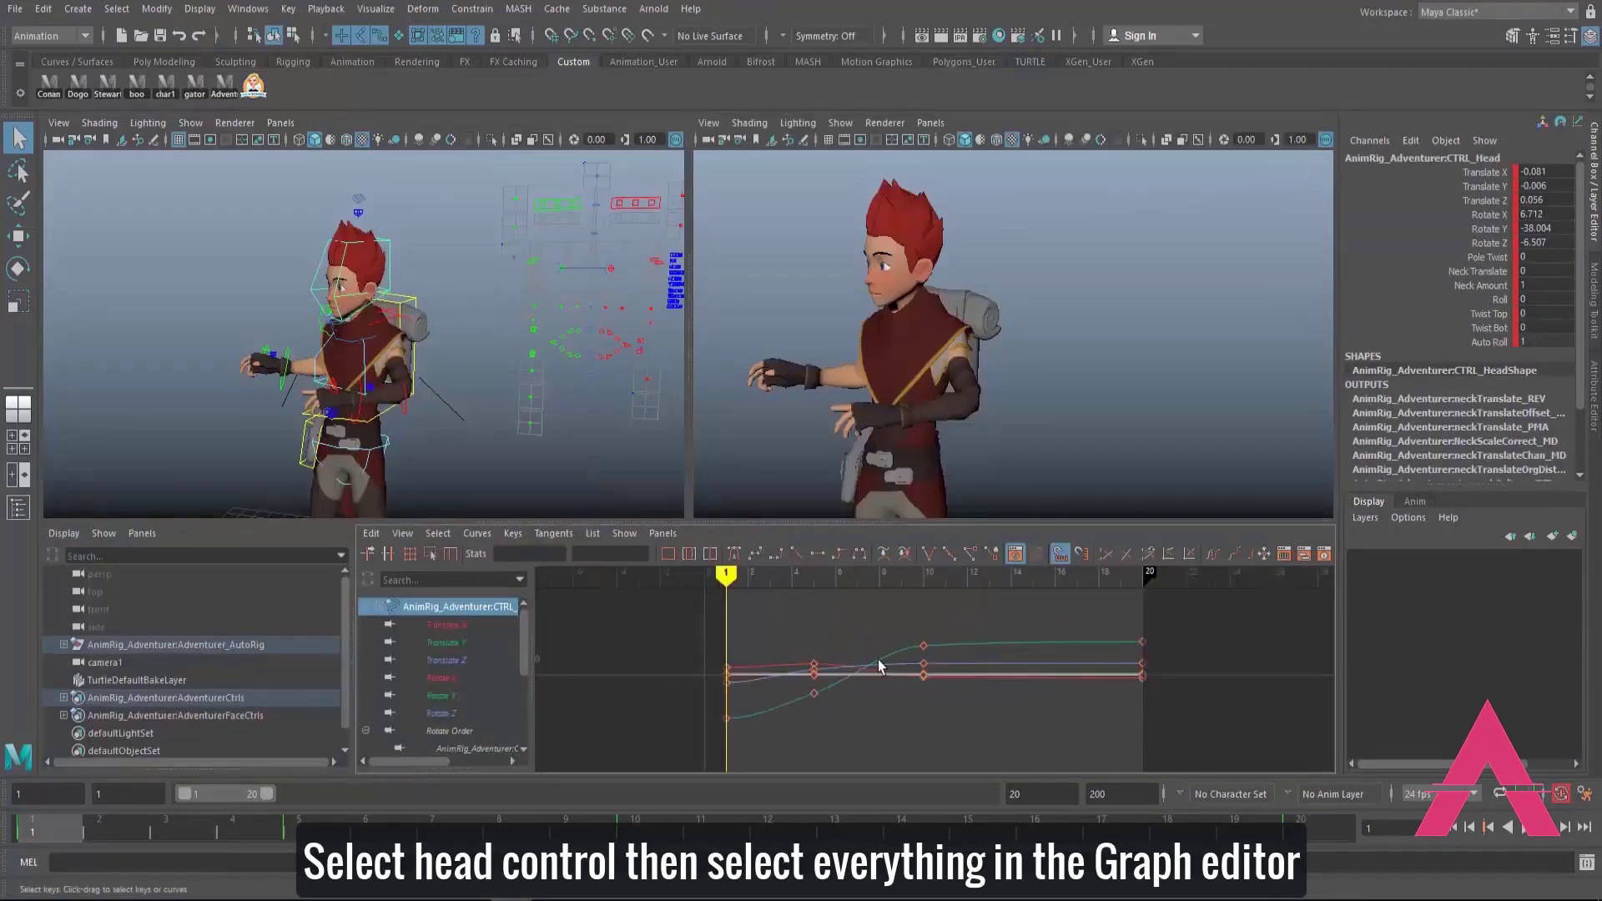
{"action": "left_click_drag", "start_coordinate": [1194, 613], "coordinate": [719, 759]}
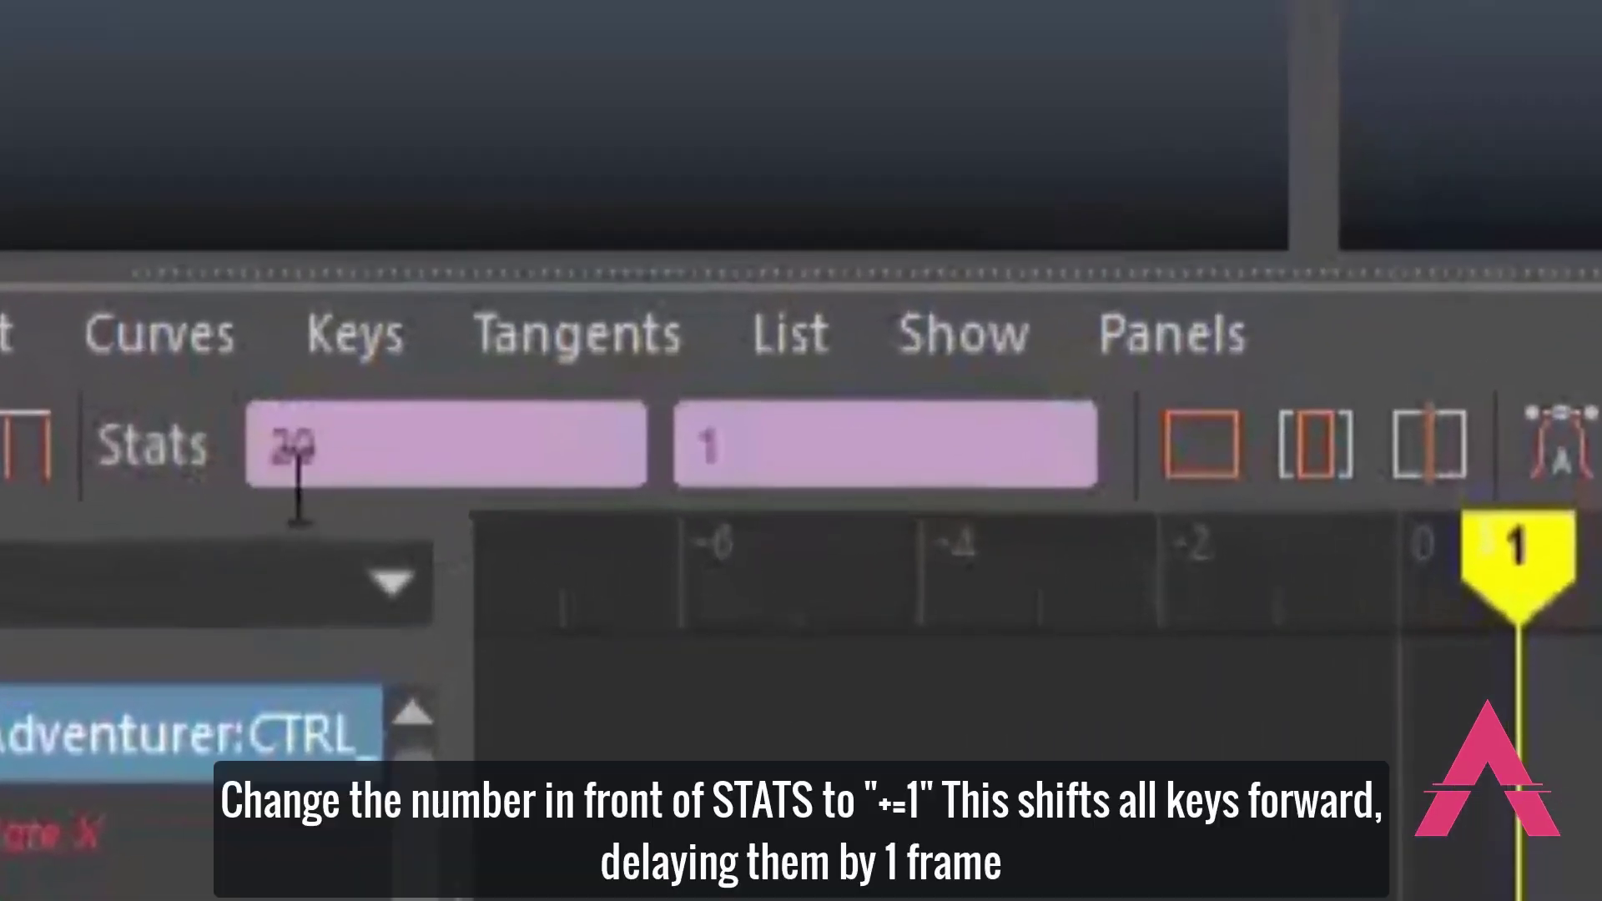
{"action": "double_click", "coordinate": [454, 498]}
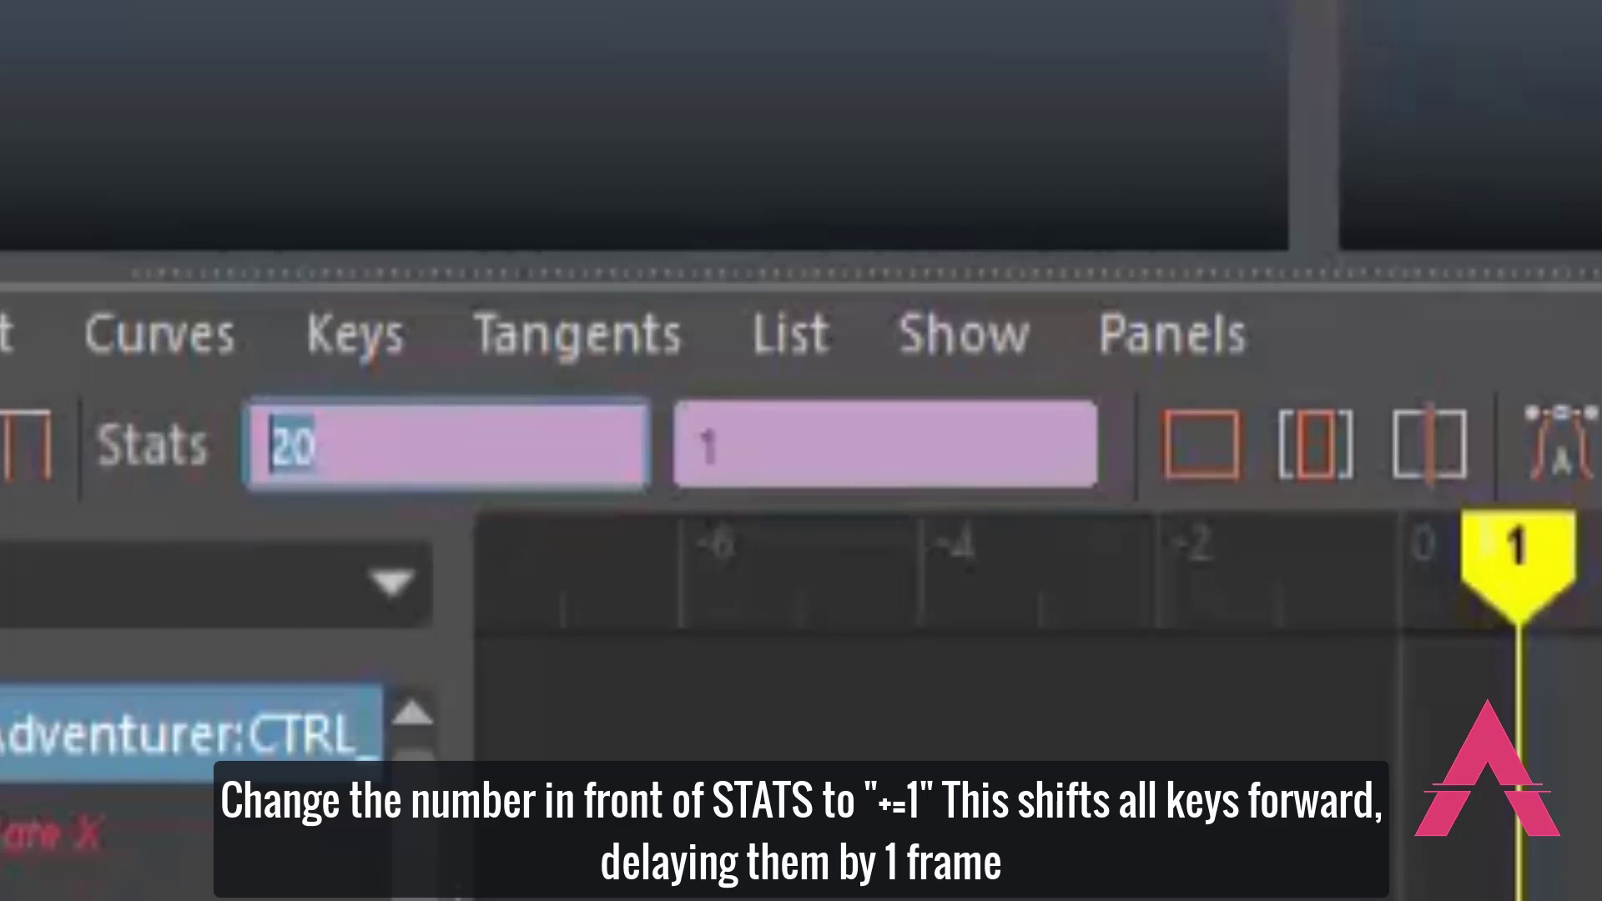
{"action": "type", "text": "+="}
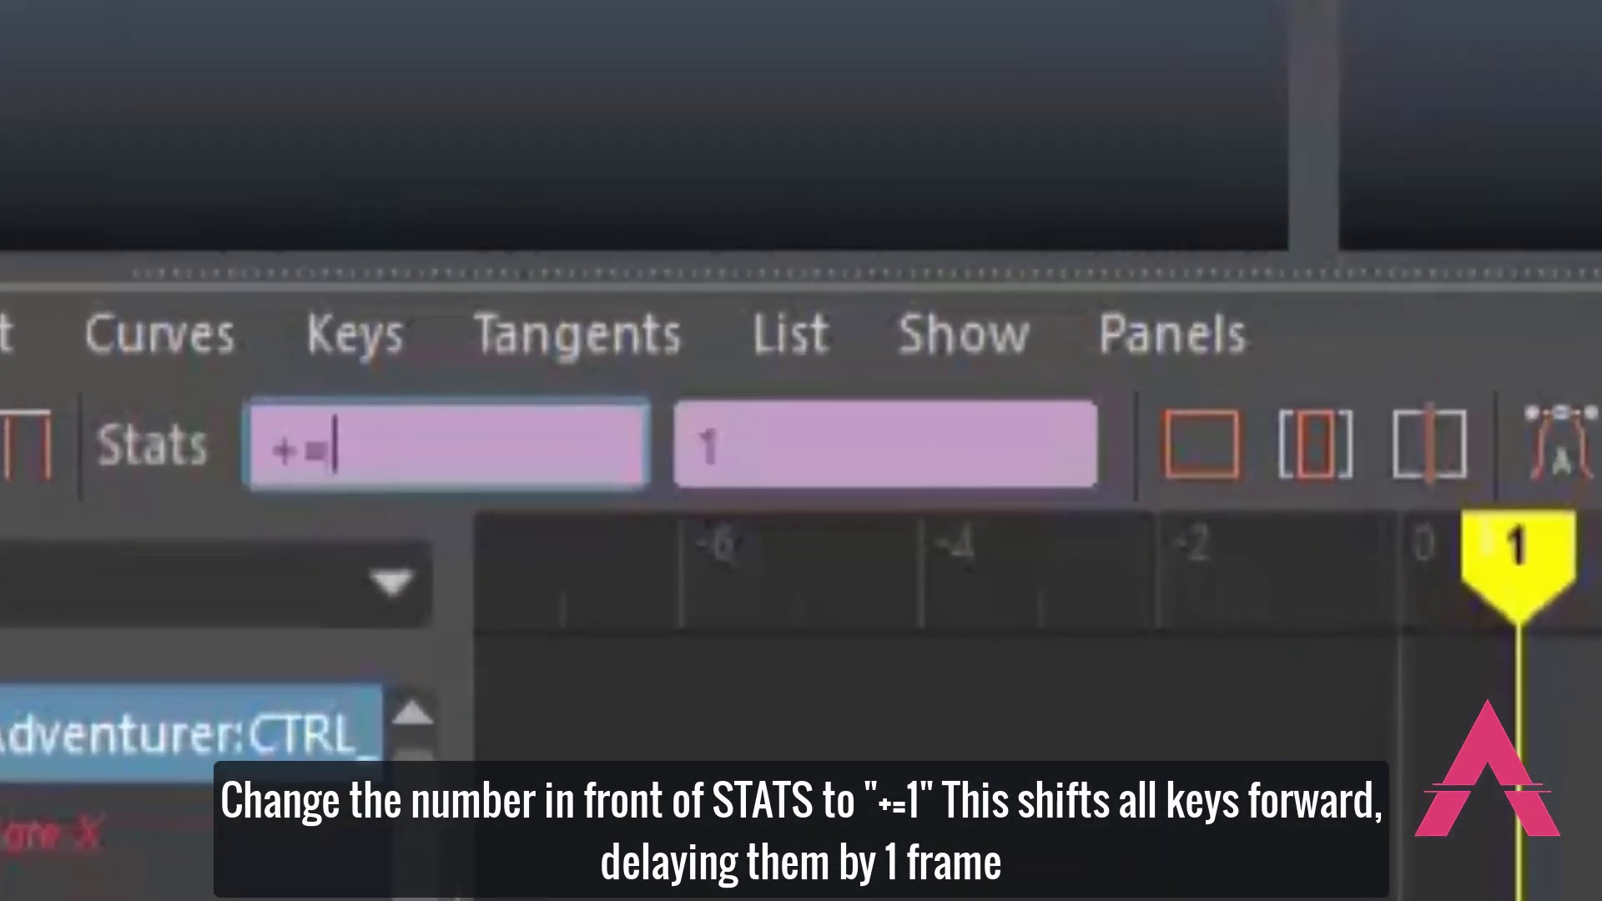
{"action": "type", "text": "12"}
{"action": "key", "text": "BackSpace"}
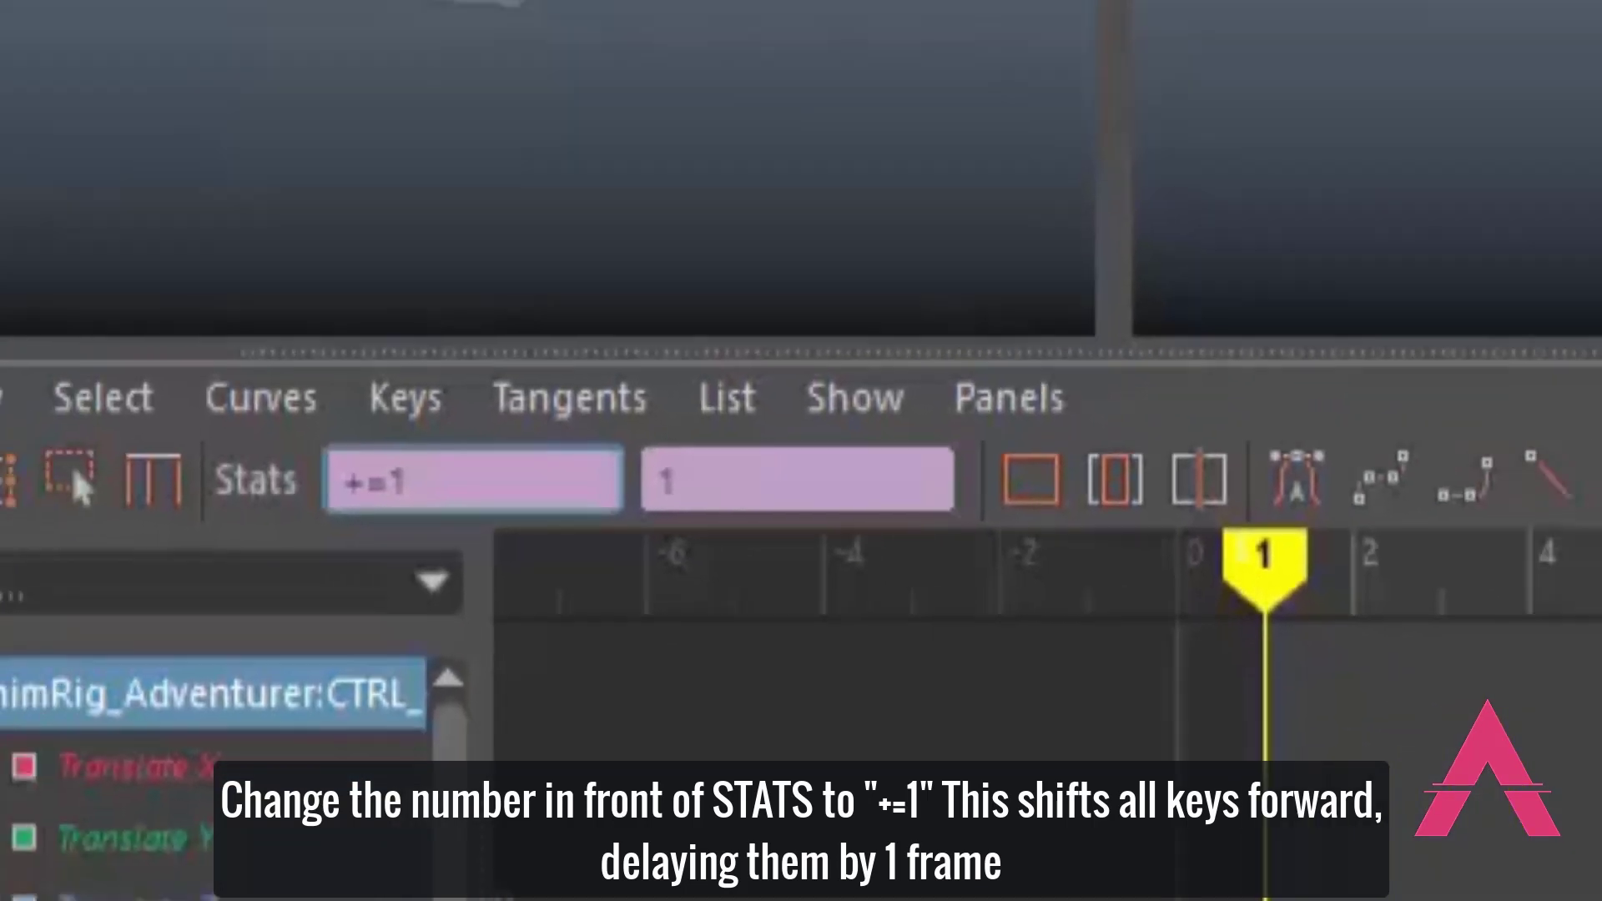
{"action": "key", "text": "Return"}
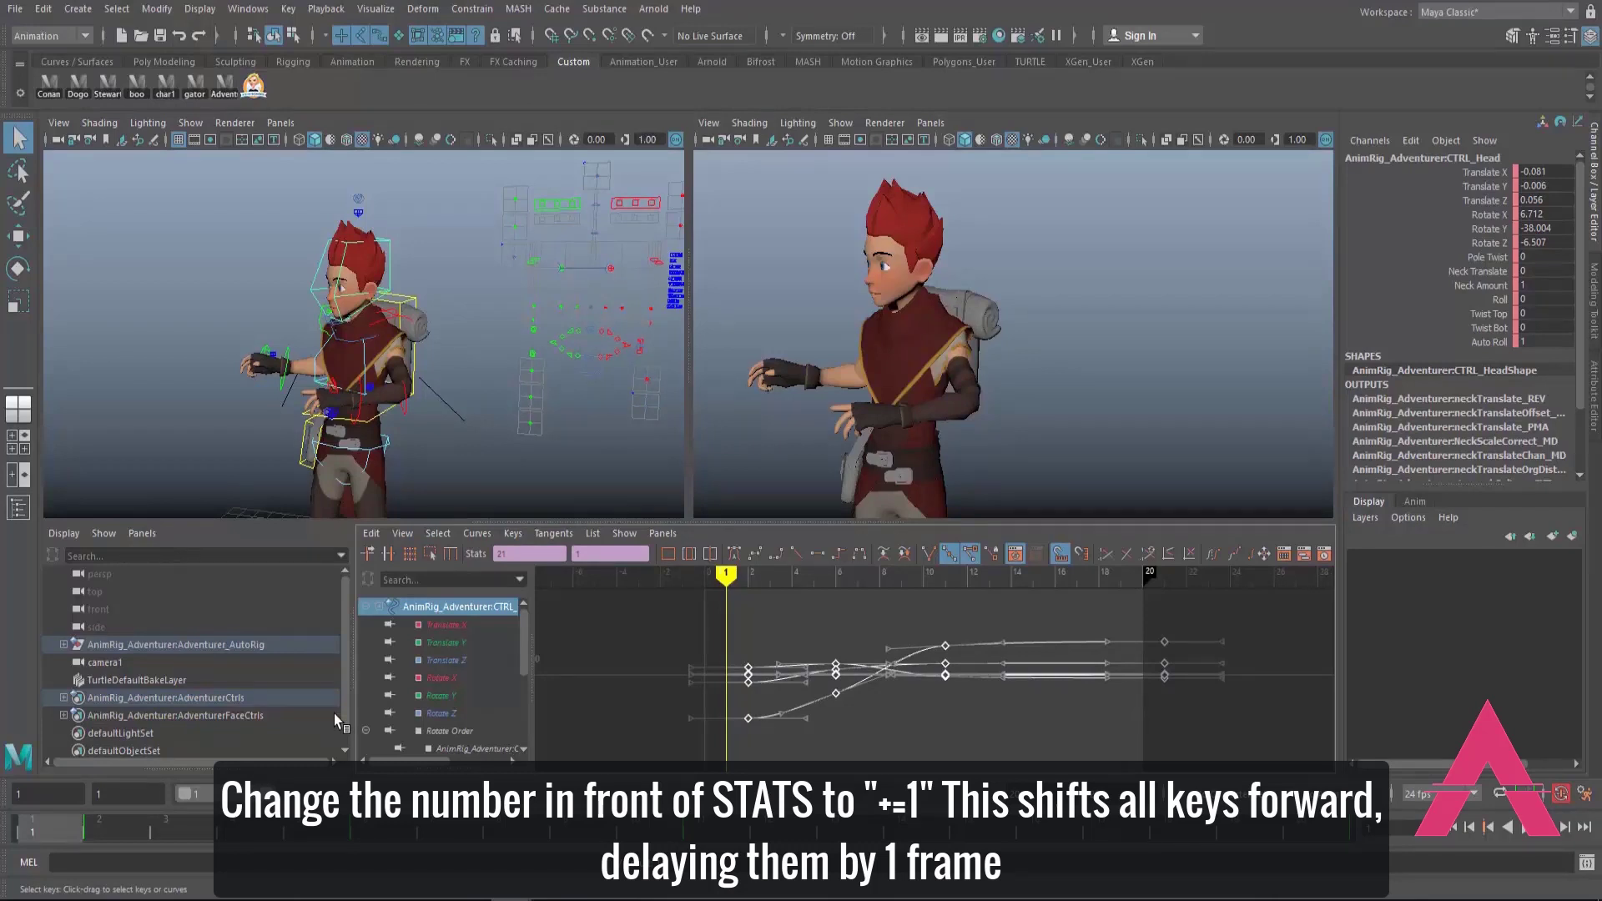
Step: Shift all keys of both shoulder collar controls two frames earlier by applying -=2 to their time in the Graph Editor stats
{"action": "left_click_drag", "start_coordinate": [434, 831], "coordinate": [390, 864]}
{"action": "scroll", "coordinate": [418, 365], "scroll_direction": "up", "scroll_amount": 2}
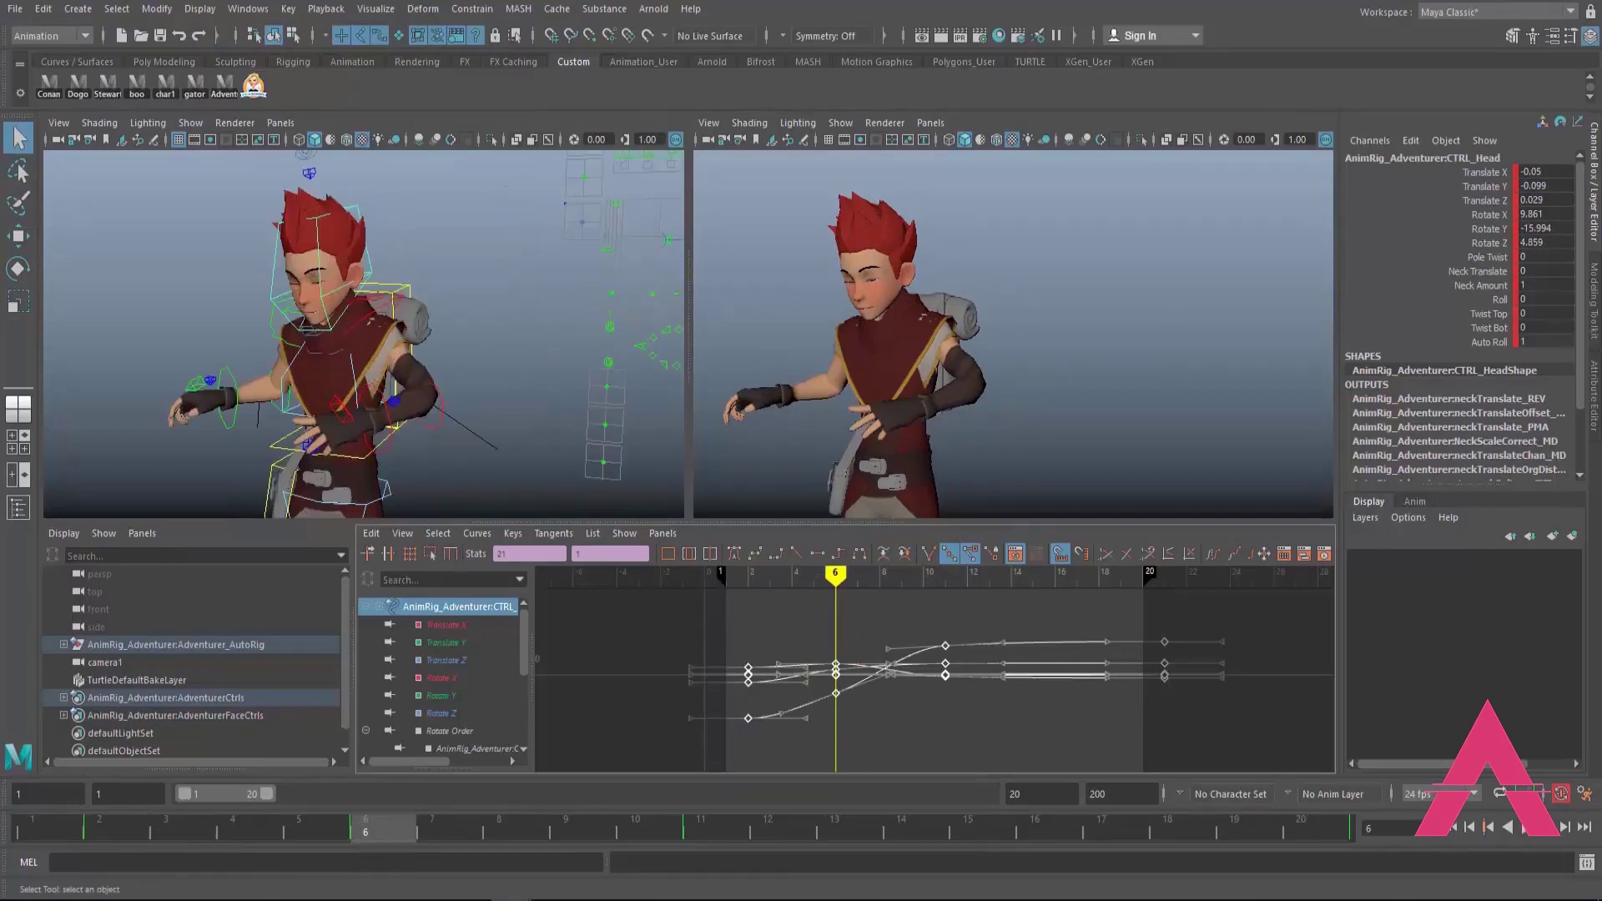
{"action": "left_click", "coordinate": [367, 310]}
{"action": "left_click", "coordinate": [276, 332], "text": "shift"}
{"action": "scroll", "coordinate": [436, 335], "scroll_direction": "up", "scroll_amount": 5}
{"action": "mouse_move", "coordinate": [457, 328]}
{"action": "left_mouse_down", "text": "alt"}
{"action": "mouse_move", "coordinate": [408, 325]}
{"action": "mouse_move", "coordinate": [454, 324]}
{"action": "left_mouse_up", "text": "alt"}
{"action": "left_click_drag", "start_coordinate": [544, 304], "coordinate": [505, 309], "text": "alt"}
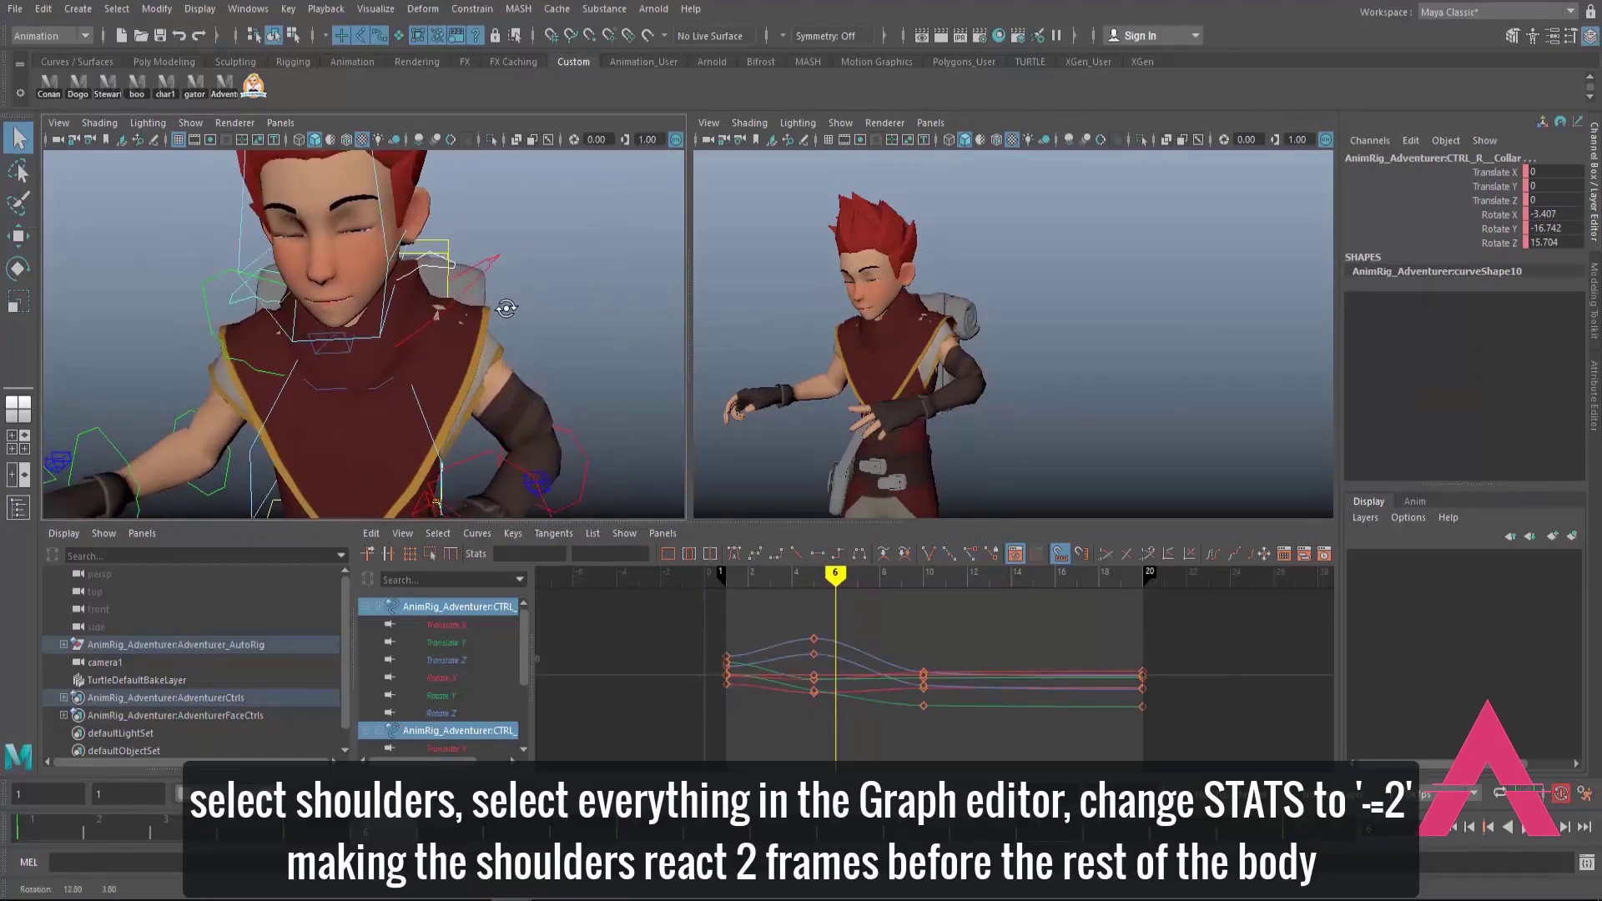
{"action": "scroll", "coordinate": [509, 316], "scroll_direction": "down", "scroll_amount": 3}
{"action": "left_click_drag", "start_coordinate": [665, 600], "coordinate": [1218, 766]}
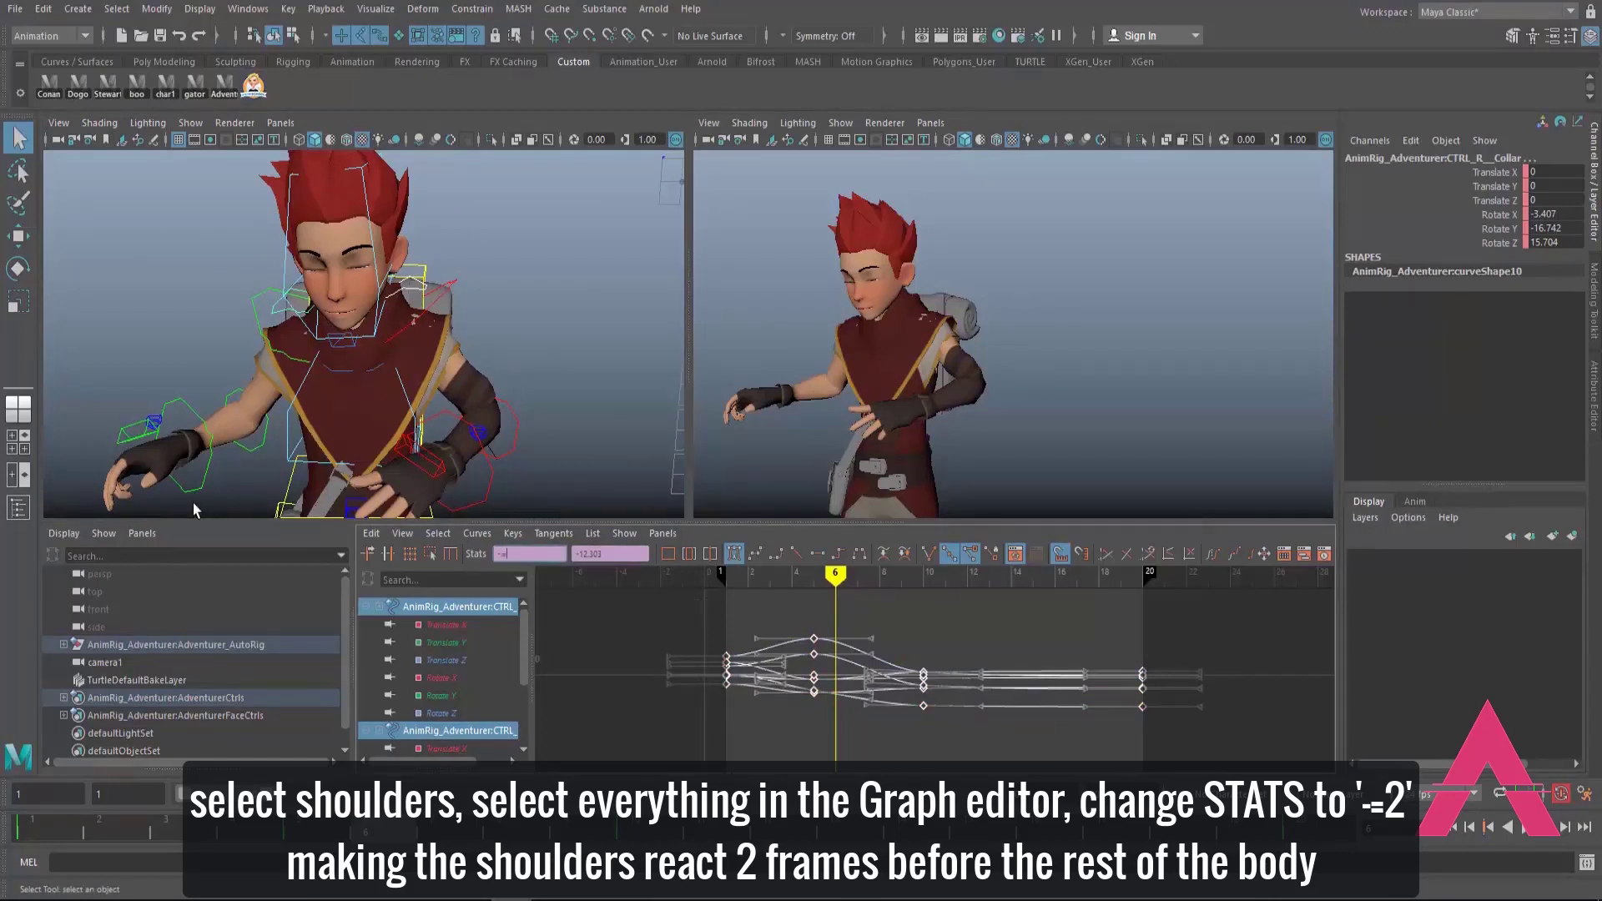
{"action": "key", "text": "Return"}
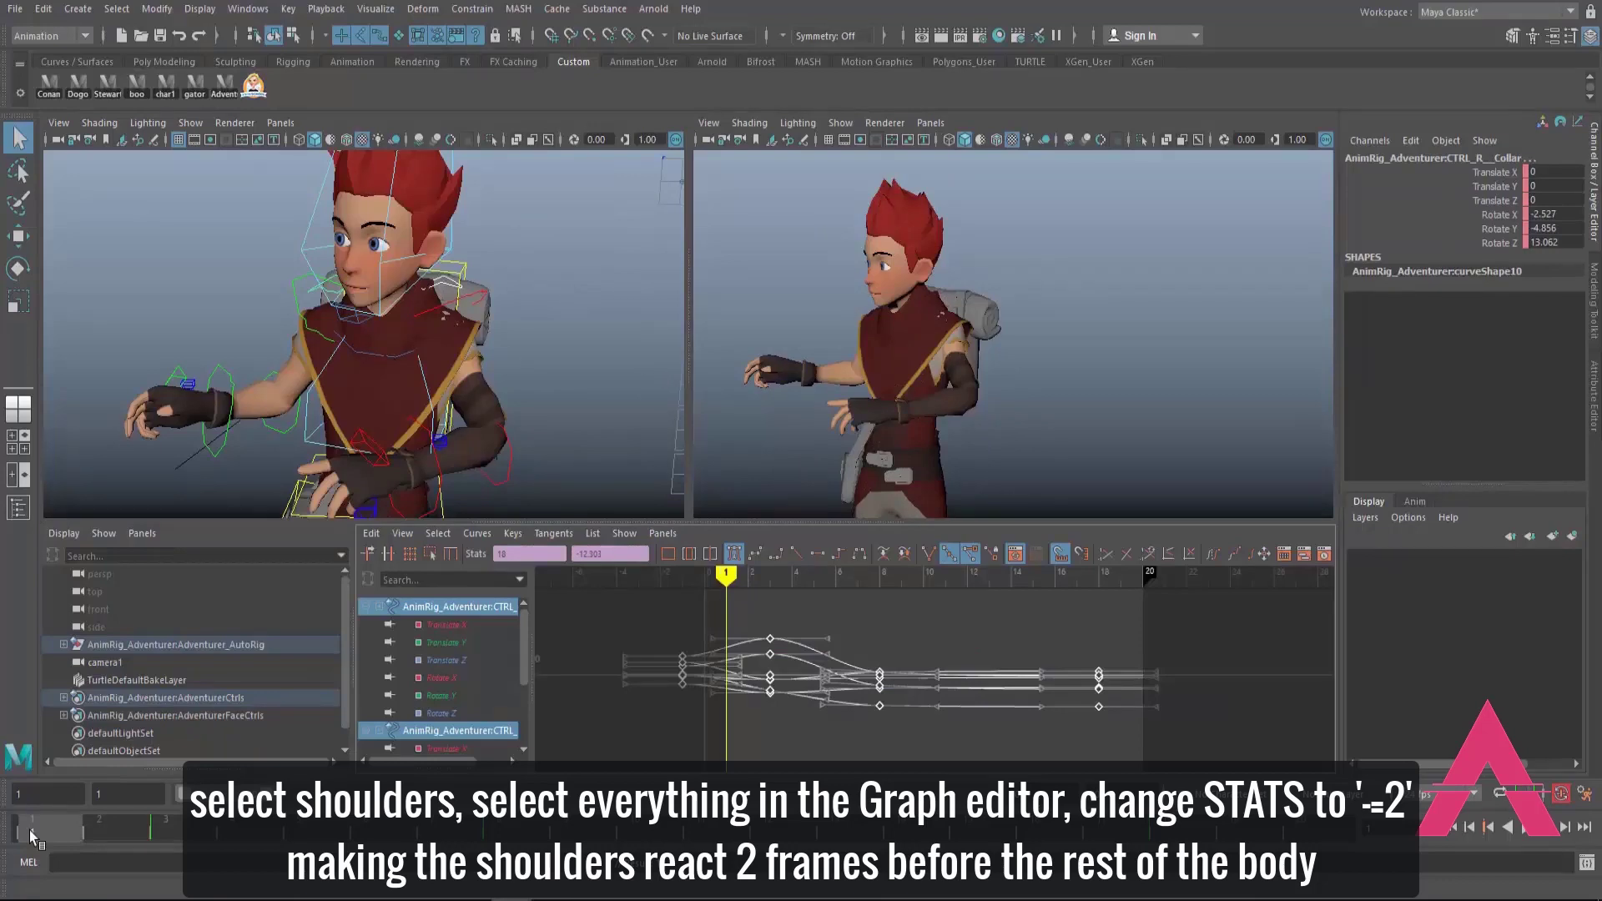
Step: Scrub through the whole timeline and back to frame 1 to check the offset shoulder timing
{"action": "left_click_drag", "start_coordinate": [32, 834], "coordinate": [634, 834]}
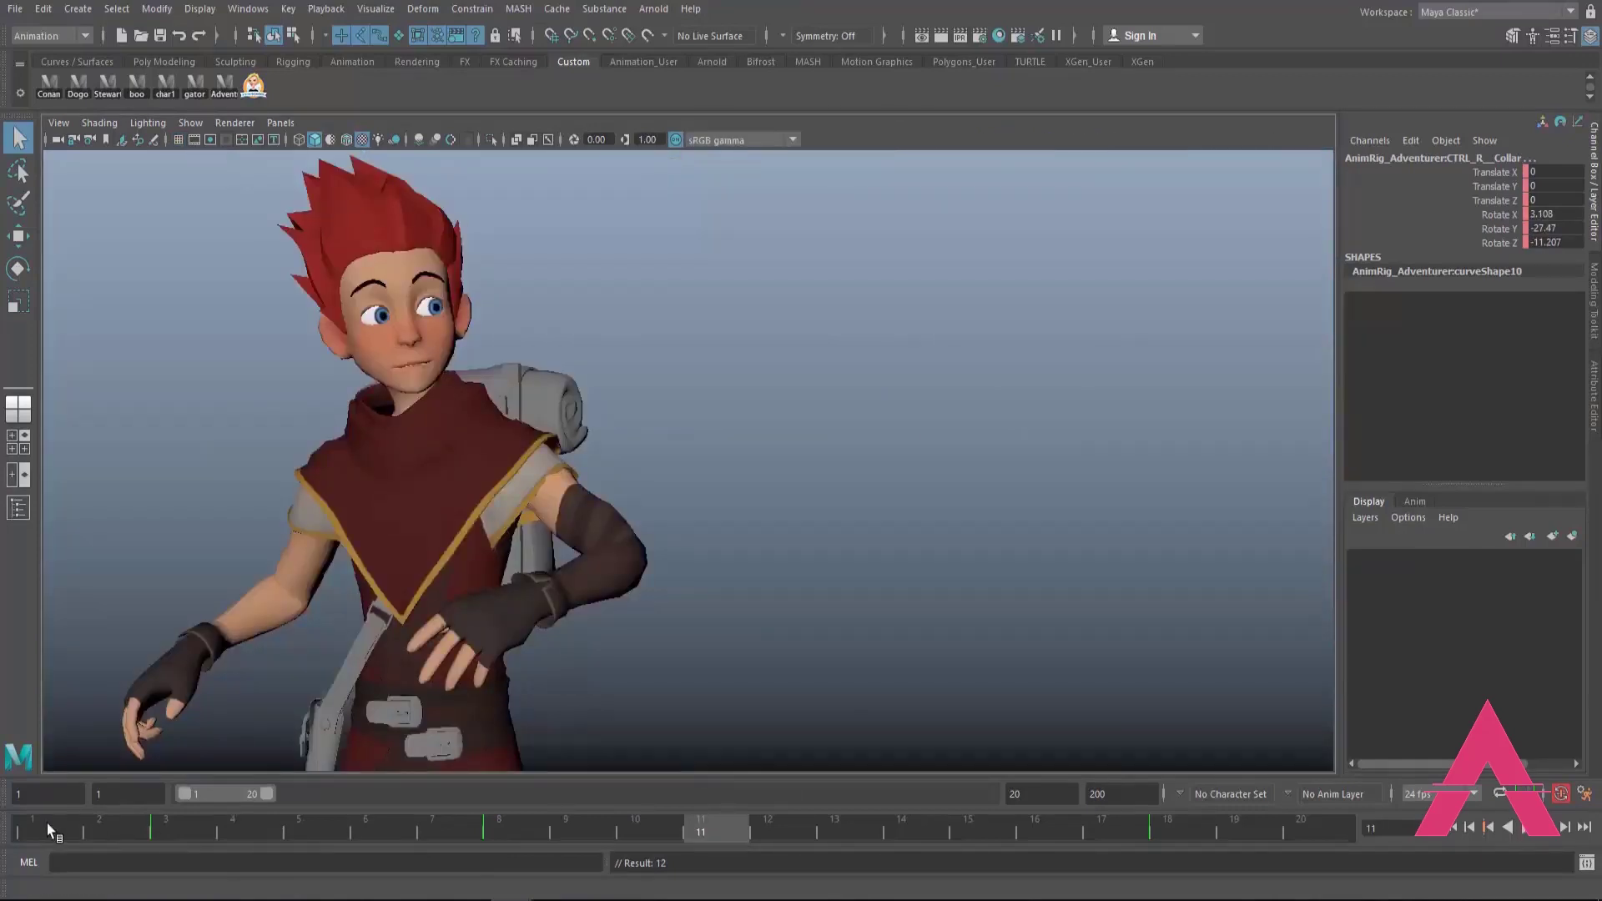
{"action": "left_click_drag", "start_coordinate": [47, 822], "coordinate": [1353, 768]}
{"action": "left_click_drag", "start_coordinate": [1036, 792], "coordinate": [1352, 784]}
{"action": "left_click_drag", "start_coordinate": [1300, 830], "coordinate": [7, 751]}
{"action": "key", "text": "space"}
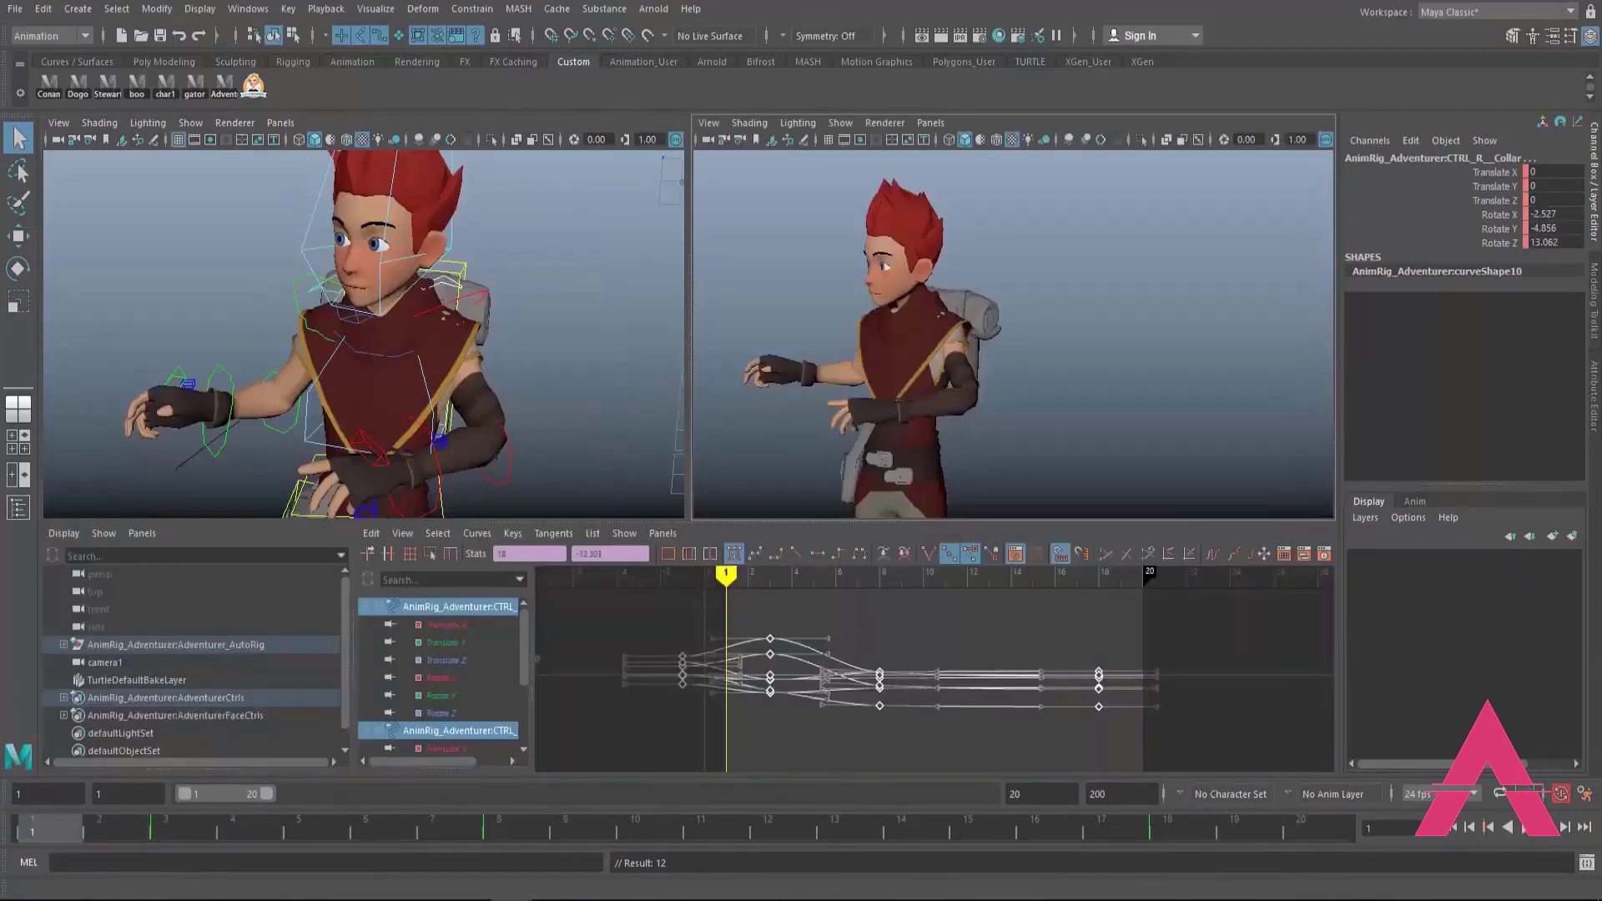
Step: Delay all keys of both FK elbow controls by one frame by applying +=1 to their time in the Graph Editor stats
{"action": "left_click", "coordinate": [511, 450]}
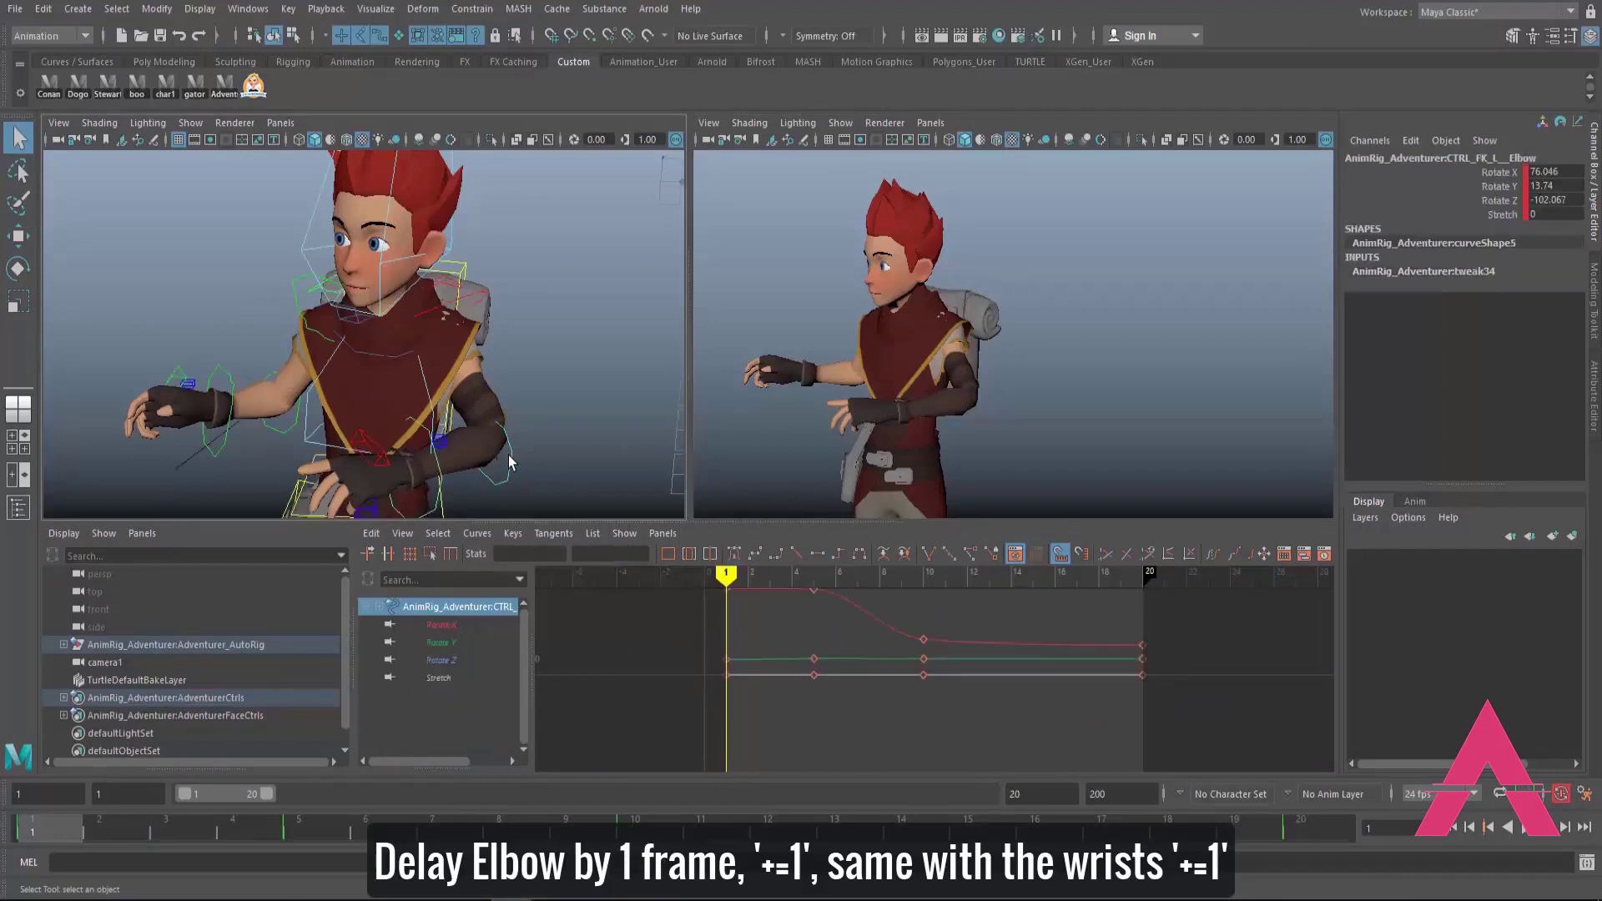
{"action": "scroll", "coordinate": [803, 644], "scroll_direction": "down", "scroll_amount": 3}
{"action": "left_click_drag", "start_coordinate": [768, 595], "coordinate": [1165, 806]}
{"action": "right_click_drag", "start_coordinate": [793, 676], "coordinate": [699, 598], "text": "alt+shift"}
{"action": "left_click_drag", "start_coordinate": [565, 558], "coordinate": [79, 508]}
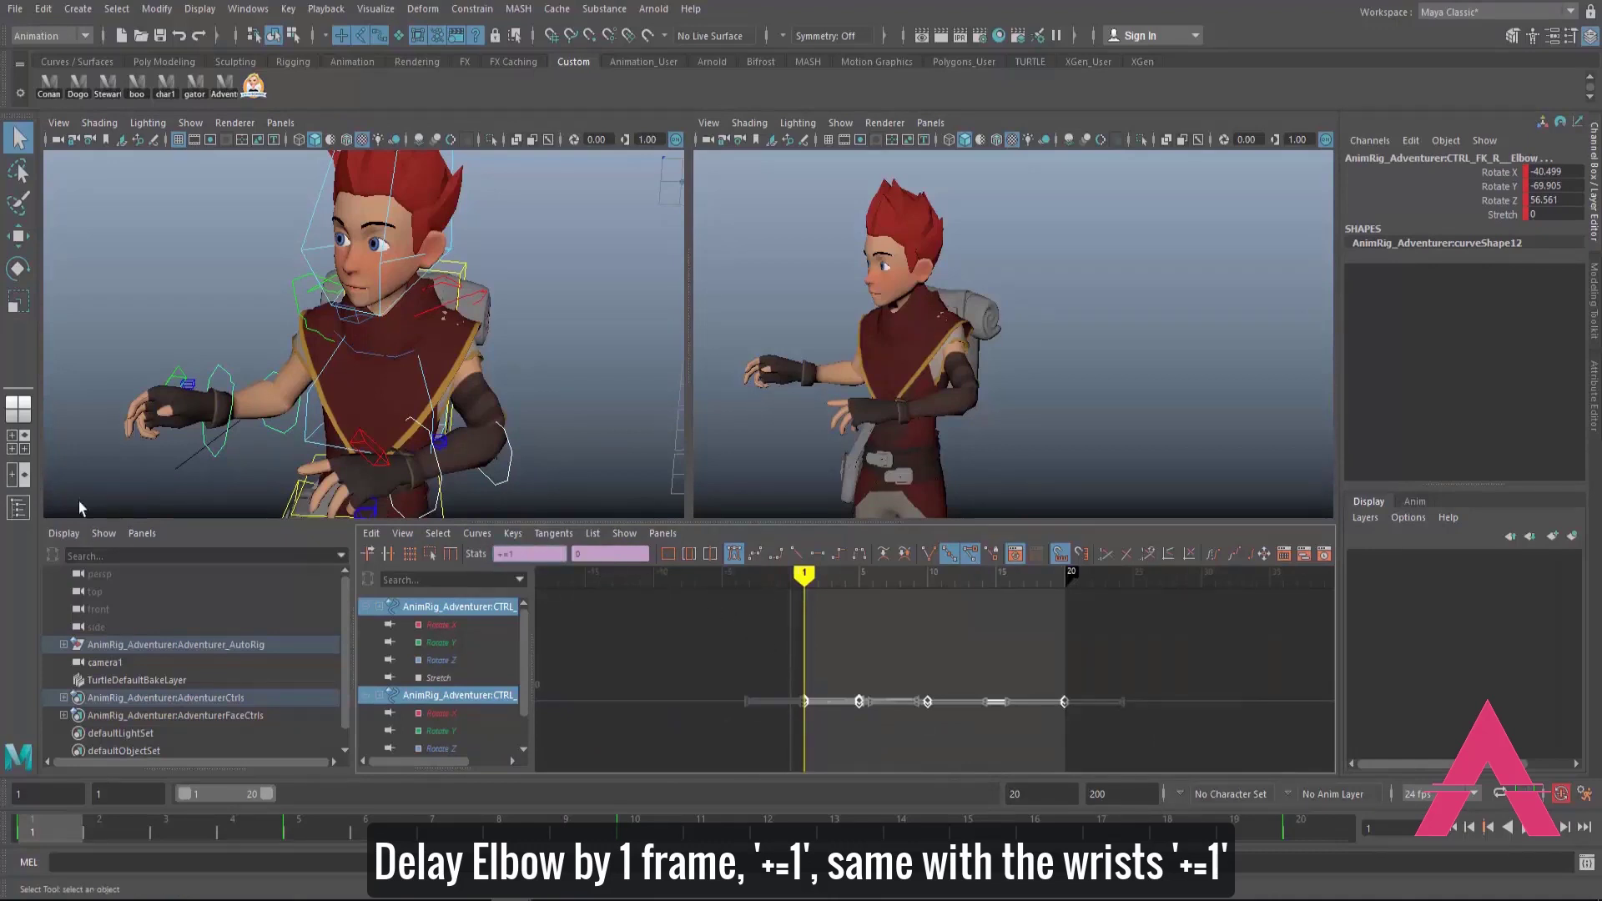
{"action": "key", "text": "Return"}
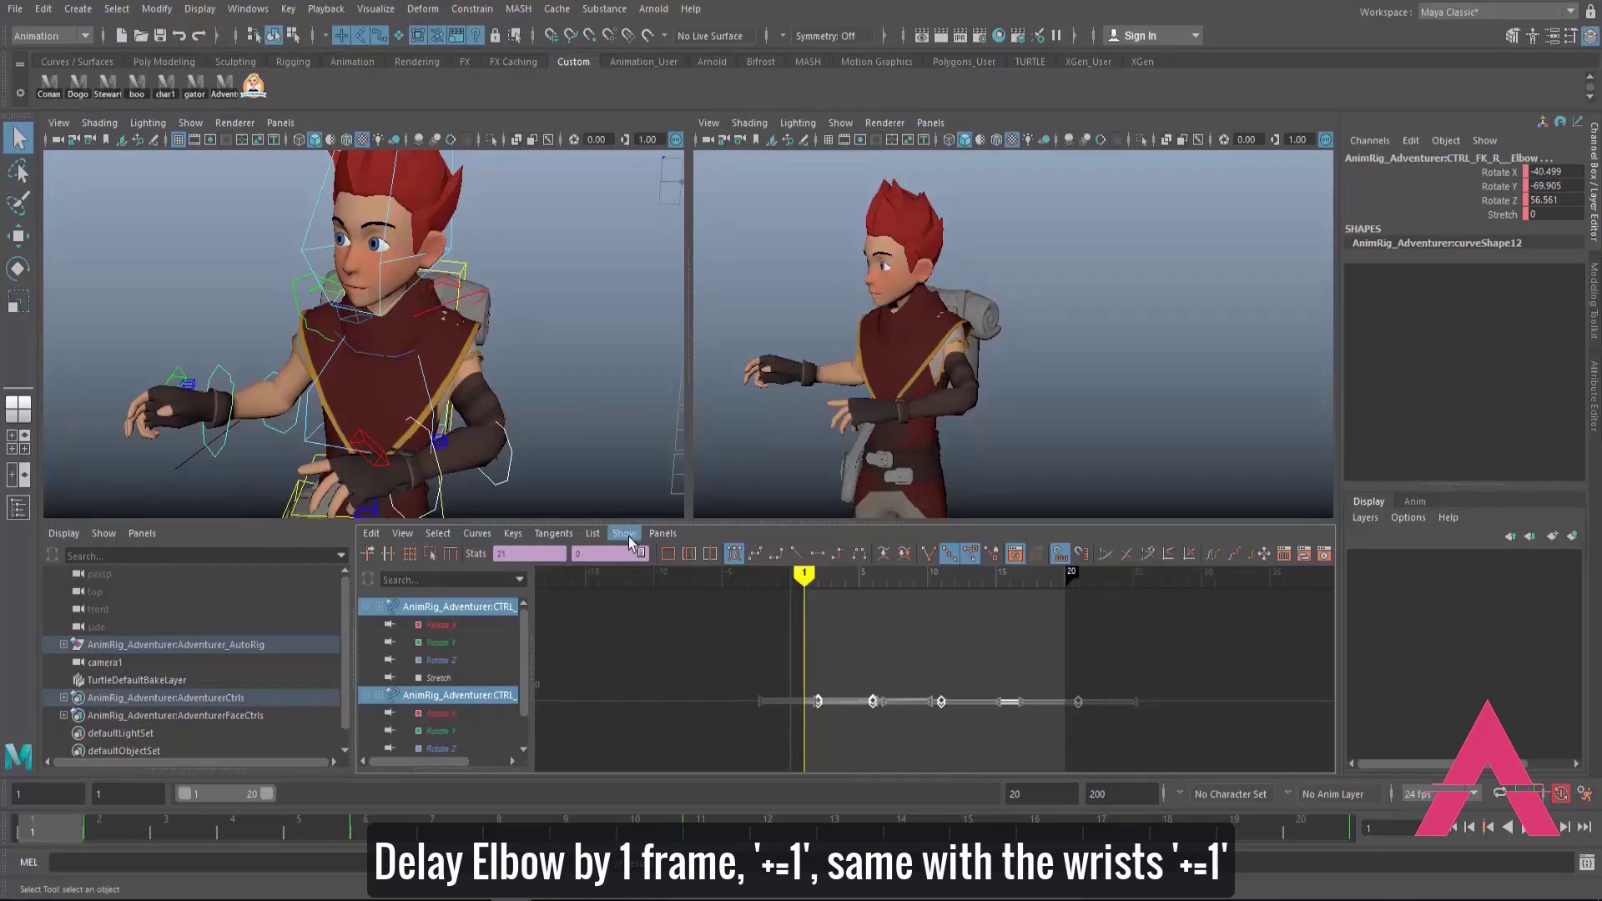
Step: Delay all keys of both FK wrist controls by one frame by applying +=1 to their time in the Graph Editor stats
{"action": "left_click", "coordinate": [557, 442]}
{"action": "left_click", "coordinate": [439, 484]}
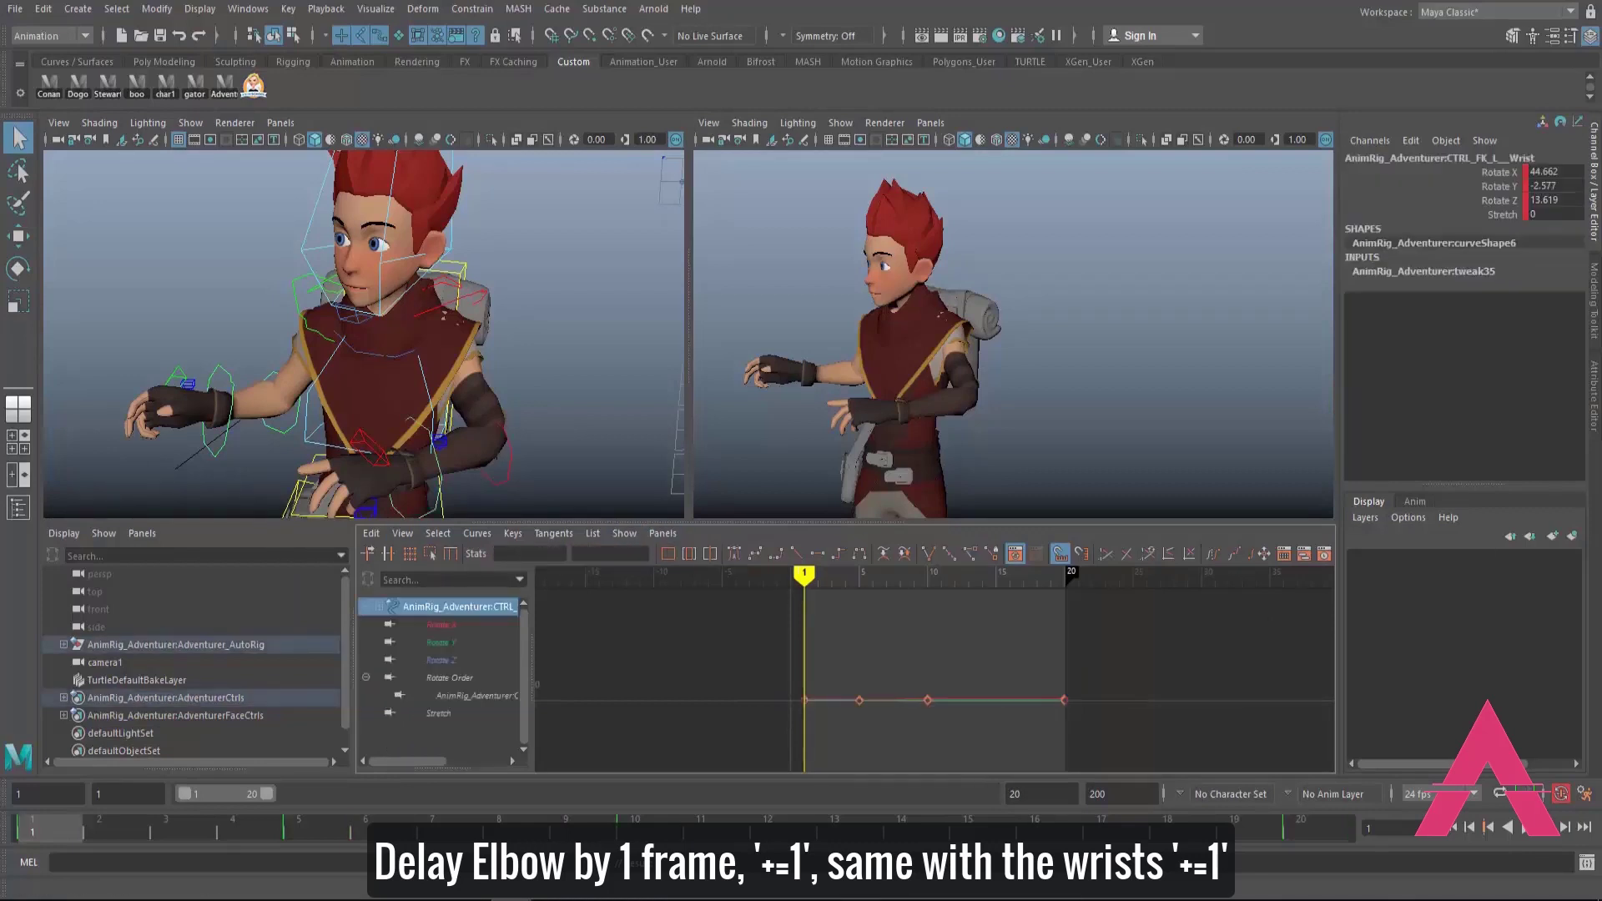
{"action": "left_click", "coordinate": [215, 451]}
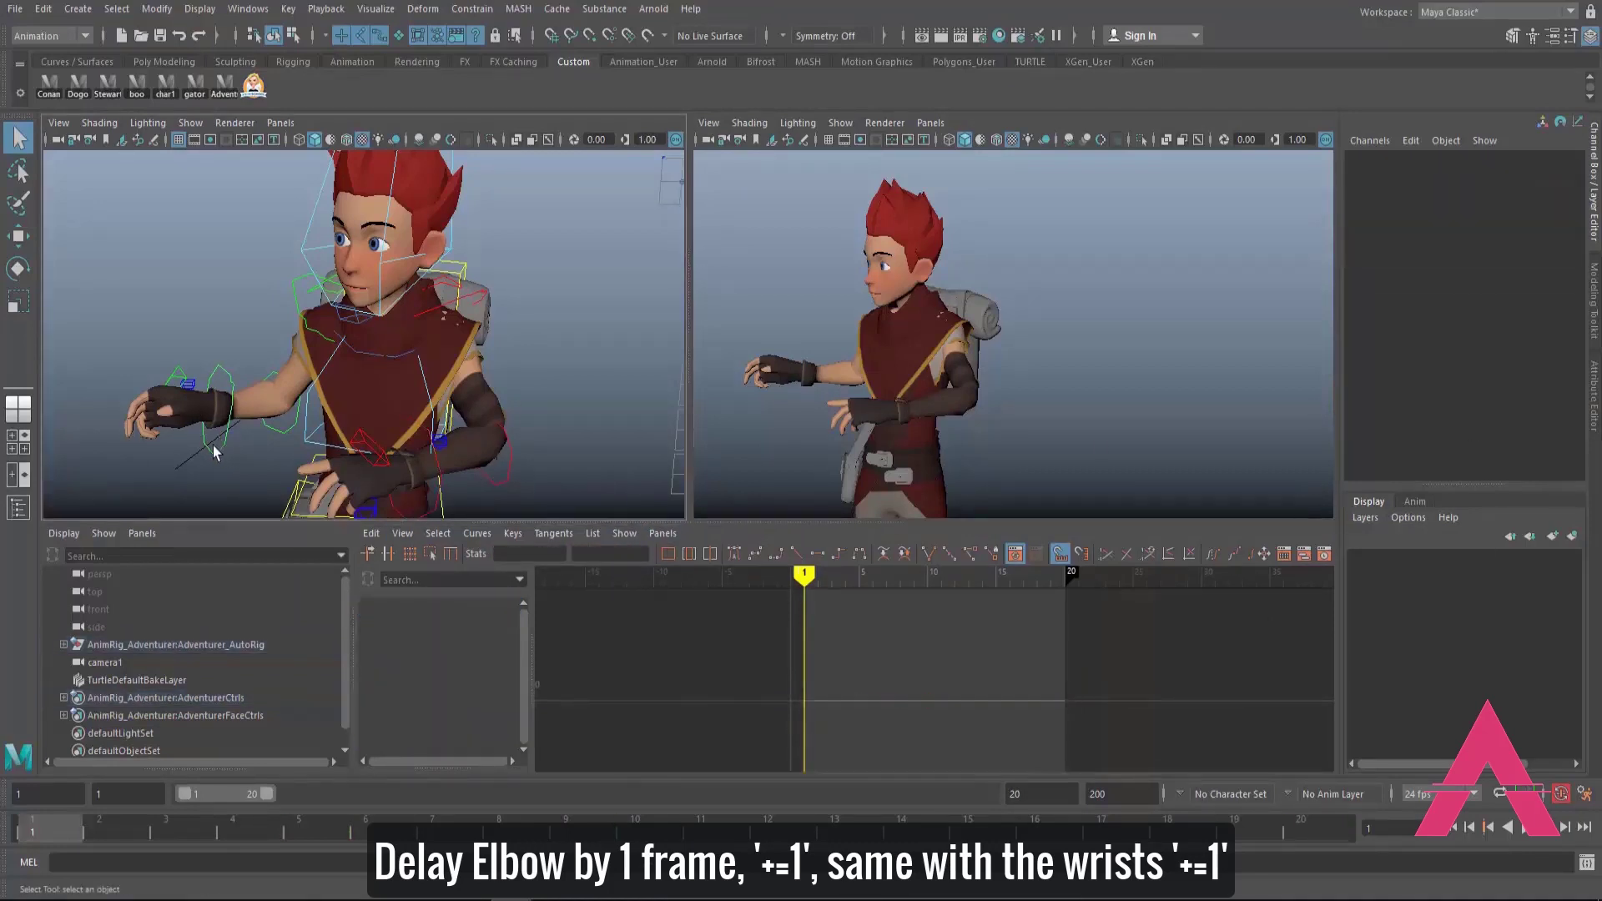
{"action": "left_click", "coordinate": [433, 516]}
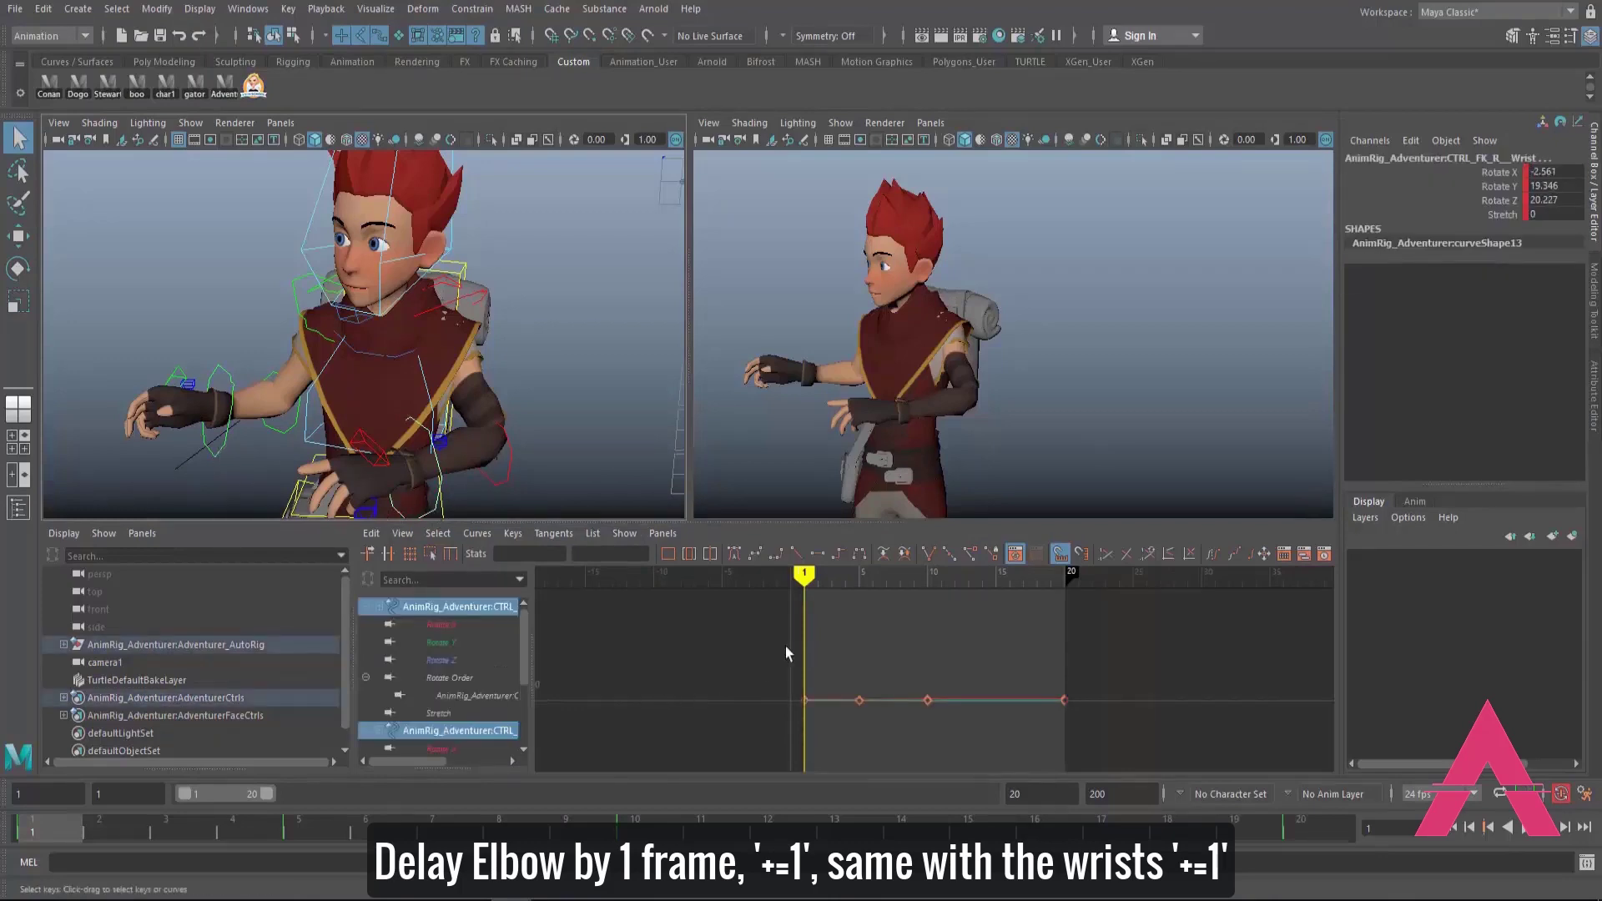
{"action": "key", "text": "a"}
{"action": "left_click_drag", "start_coordinate": [656, 608], "coordinate": [1206, 790]}
{"action": "left_click_drag", "start_coordinate": [534, 554], "coordinate": [2, 387]}
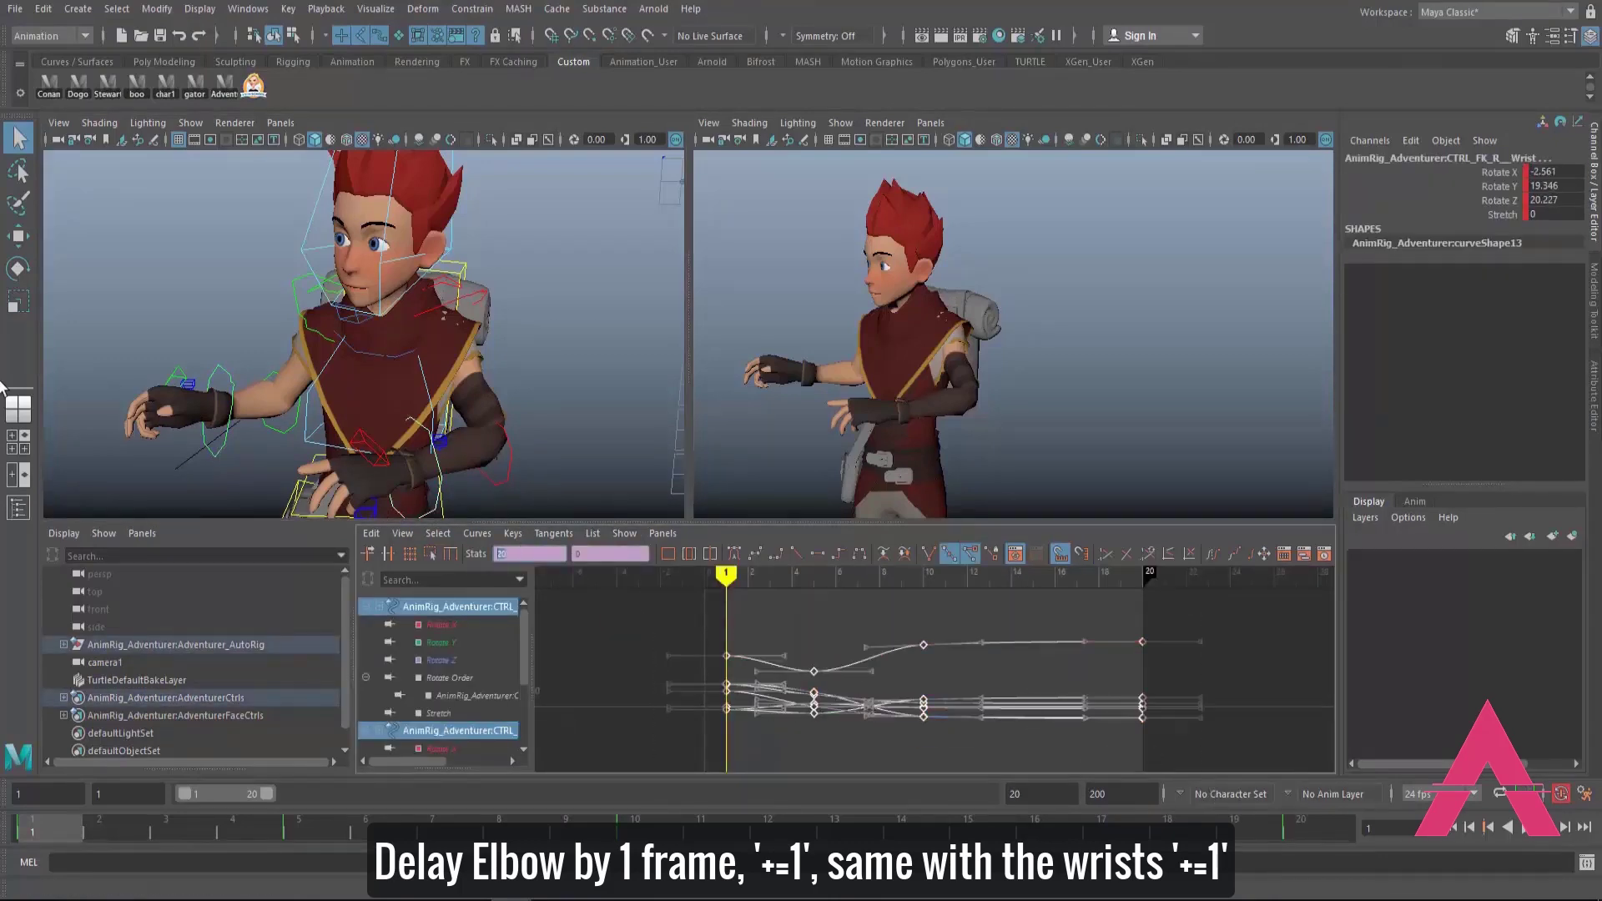